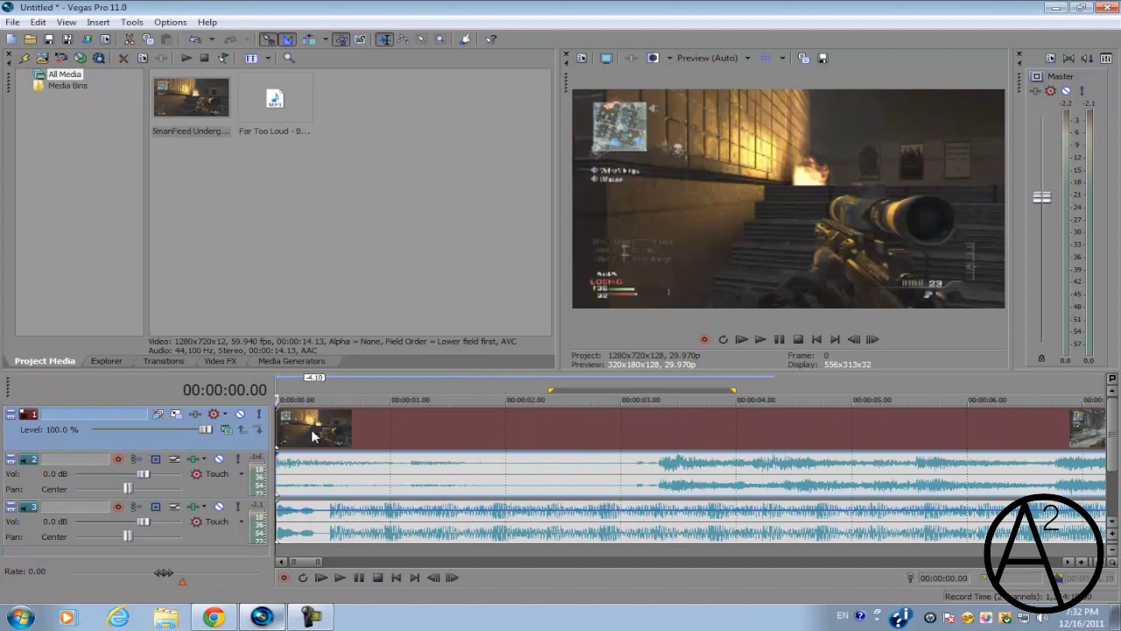
# Step: Mute the gameplay's own audio on track 2
pyautogui.scroll(5, 313, 436)
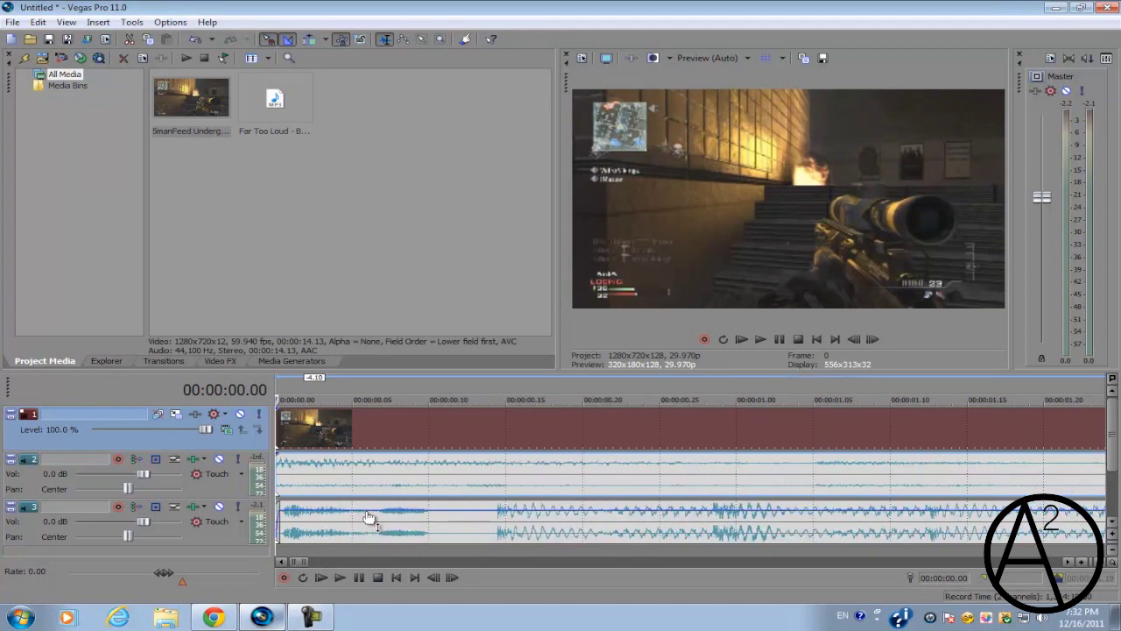
pyautogui.moveTo(368, 519)
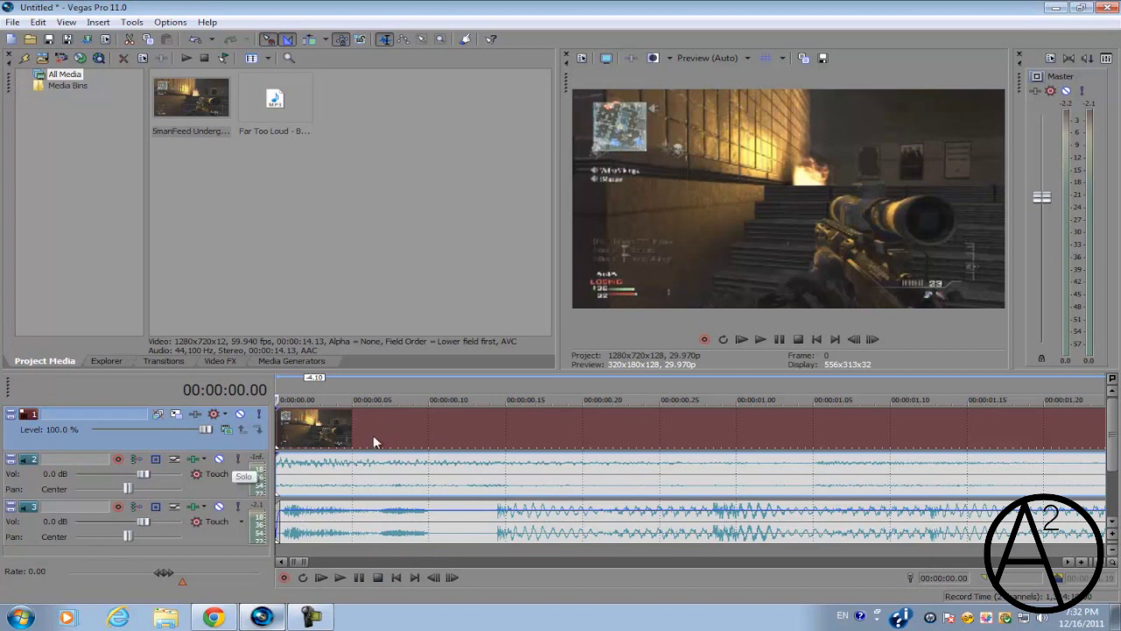
pyautogui.click(219, 458)
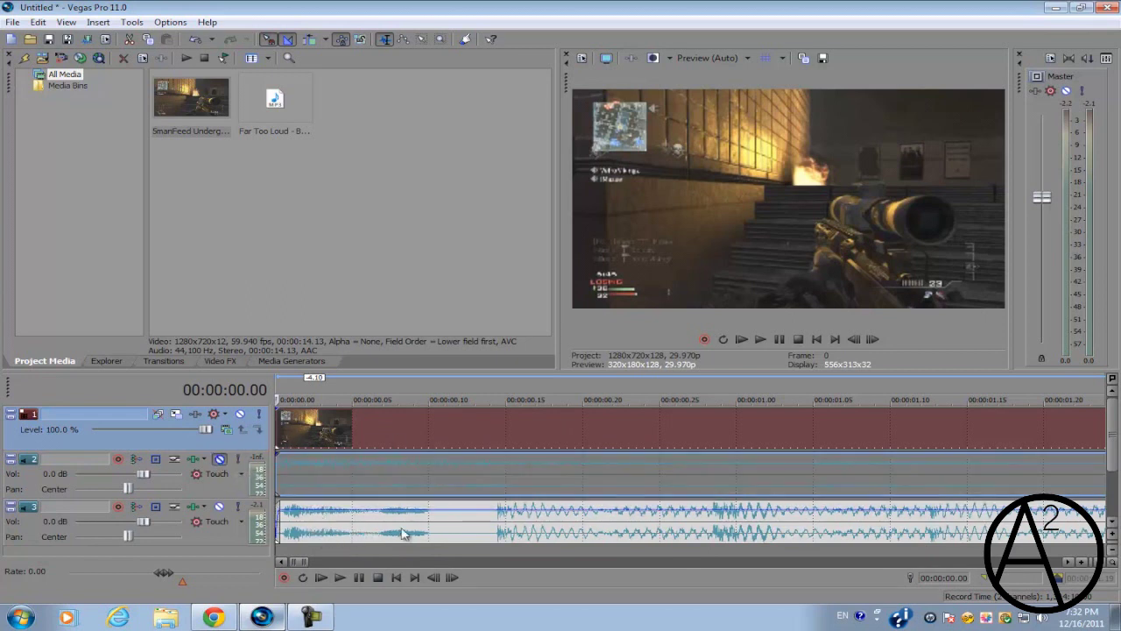
# Step: Play back the 'Far Too Loud' music alone, stop, and select the music clip
pyautogui.press('space')
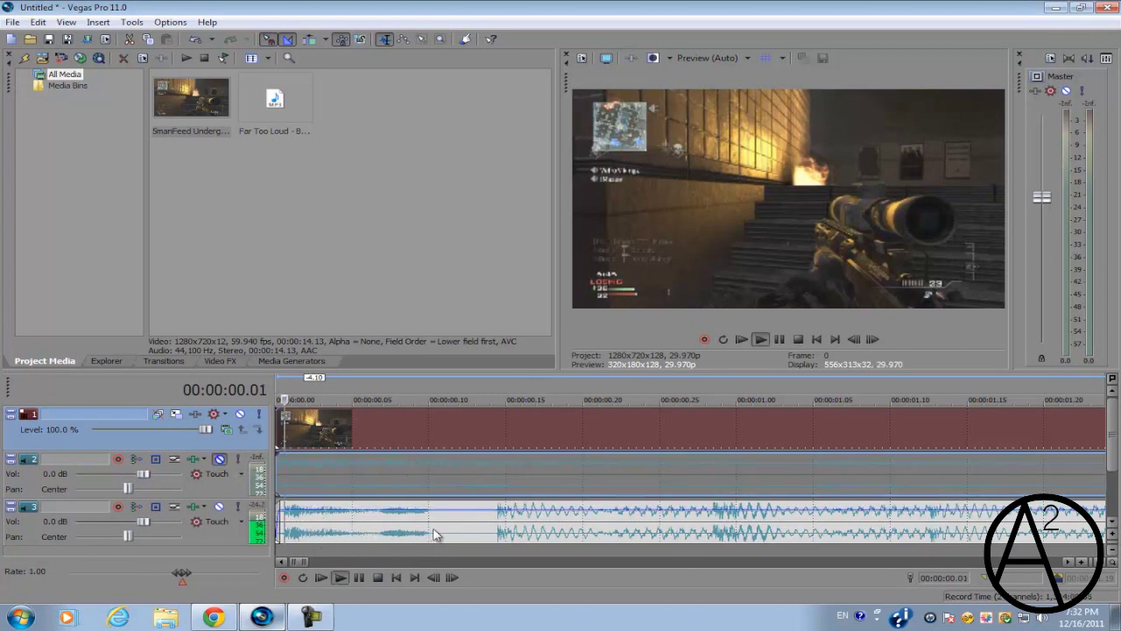
pyautogui.scroll(-3, 438, 528)
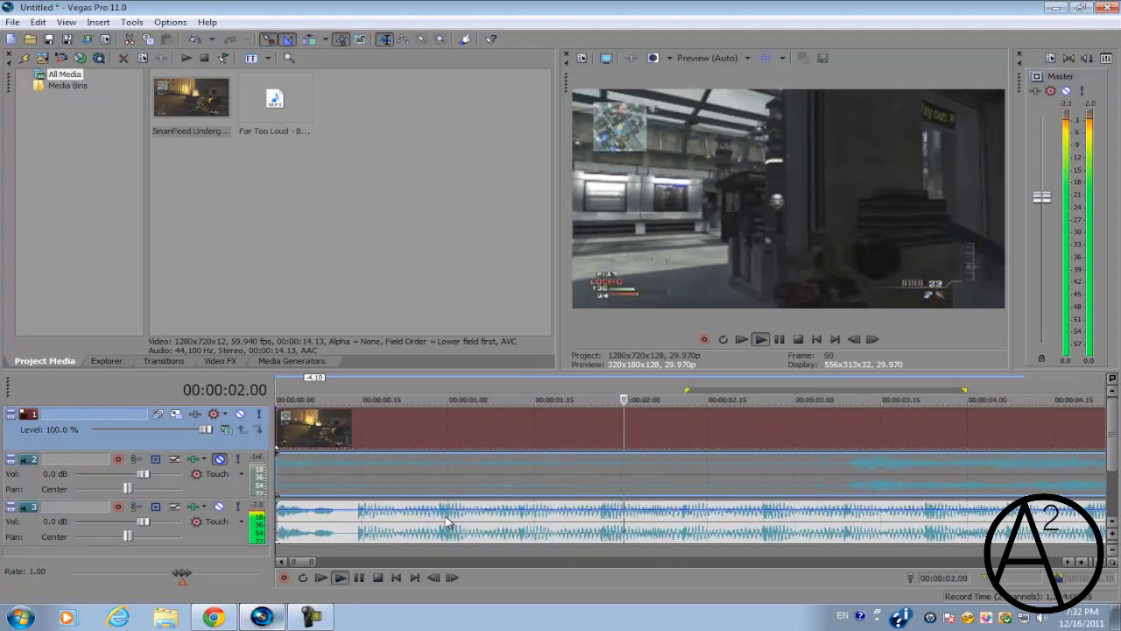
pyautogui.press('space')
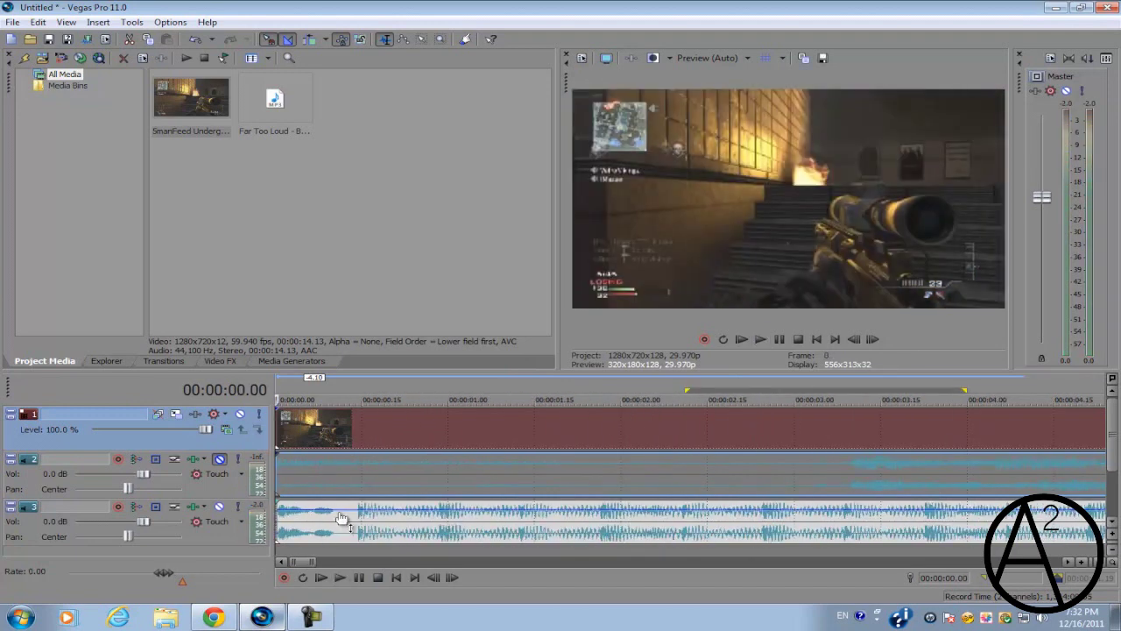
pyautogui.moveTo(342, 516); pyautogui.dragTo(342, 518)
pyautogui.click(354, 515)
# Step: Check the first kick's timing and drop unnamed marker 1 at 0.15
pyautogui.scroll(3, 354, 515)
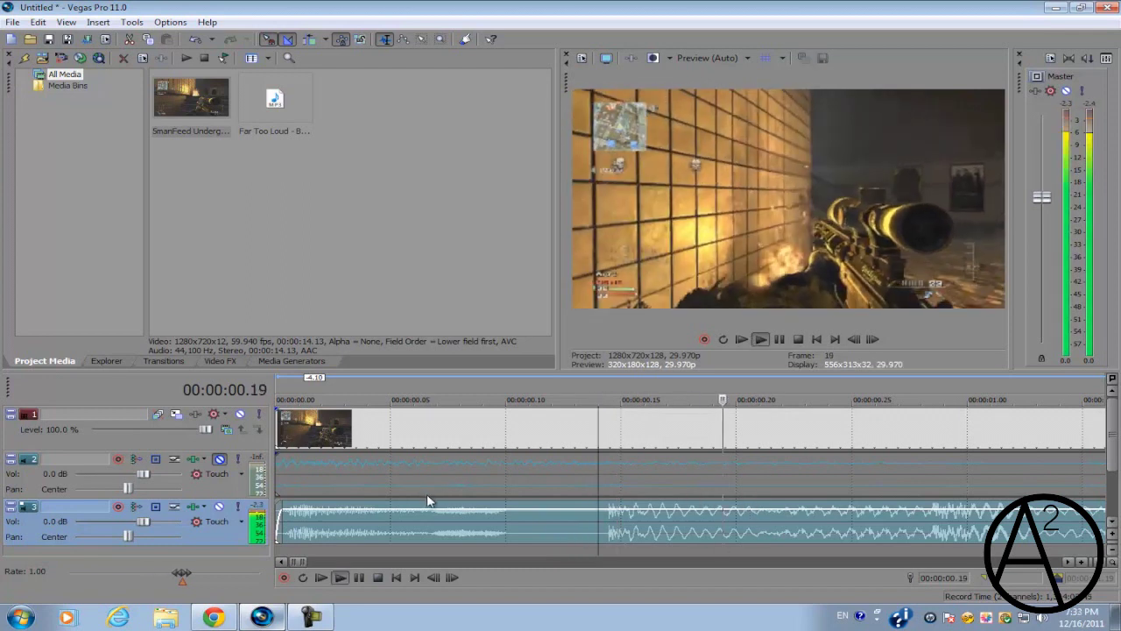
pyautogui.scroll(-2, 535, 499)
pyautogui.click(502, 529)
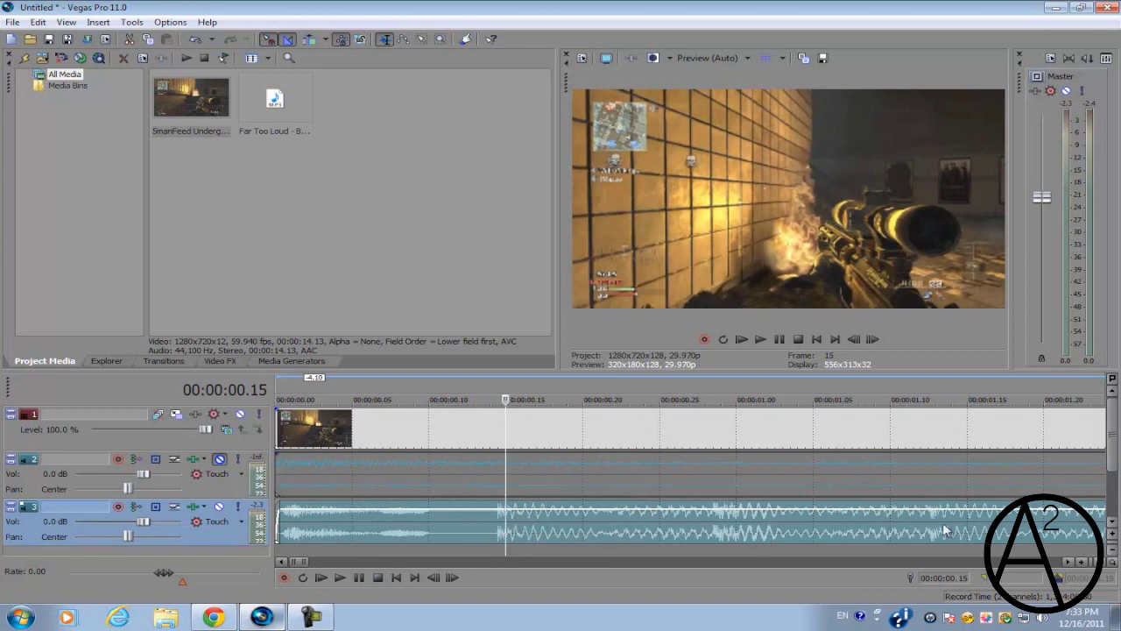
pyautogui.press('Left')
pyautogui.press('Left')
pyautogui.press('space')
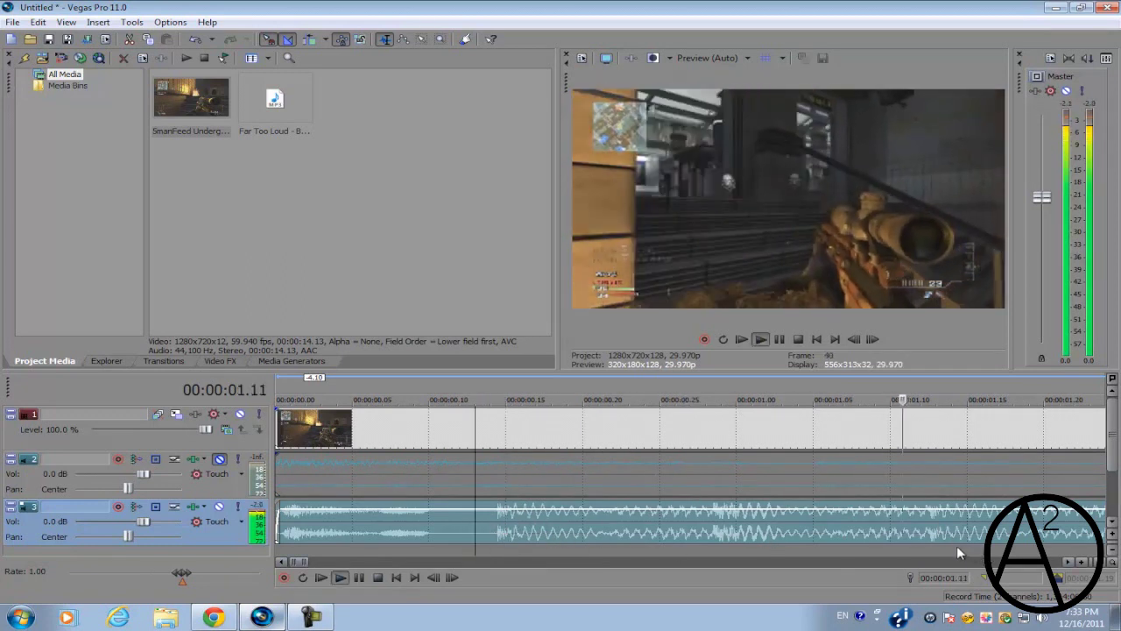
pyautogui.press('space')
pyautogui.click(504, 527)
pyautogui.press('space')
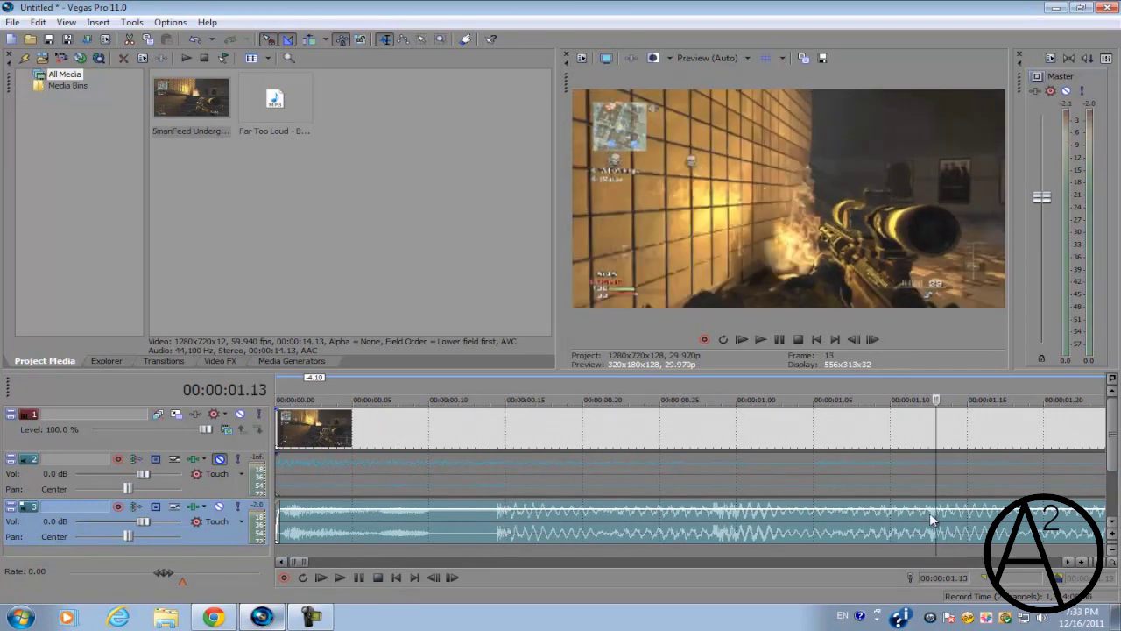
pyautogui.press('space')
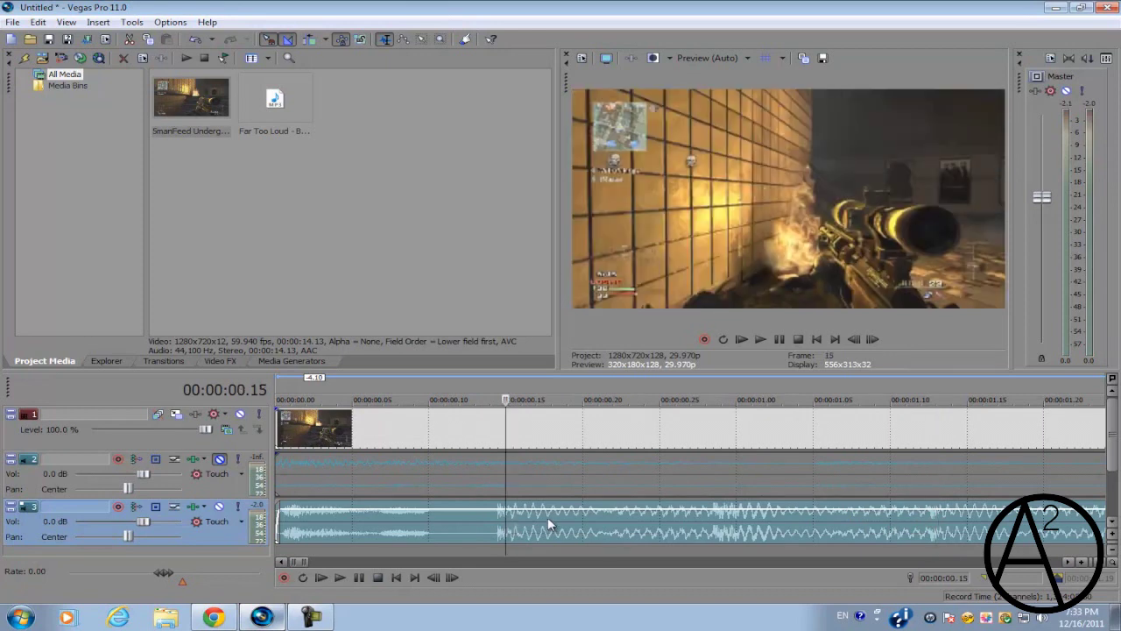
pyautogui.press('m')
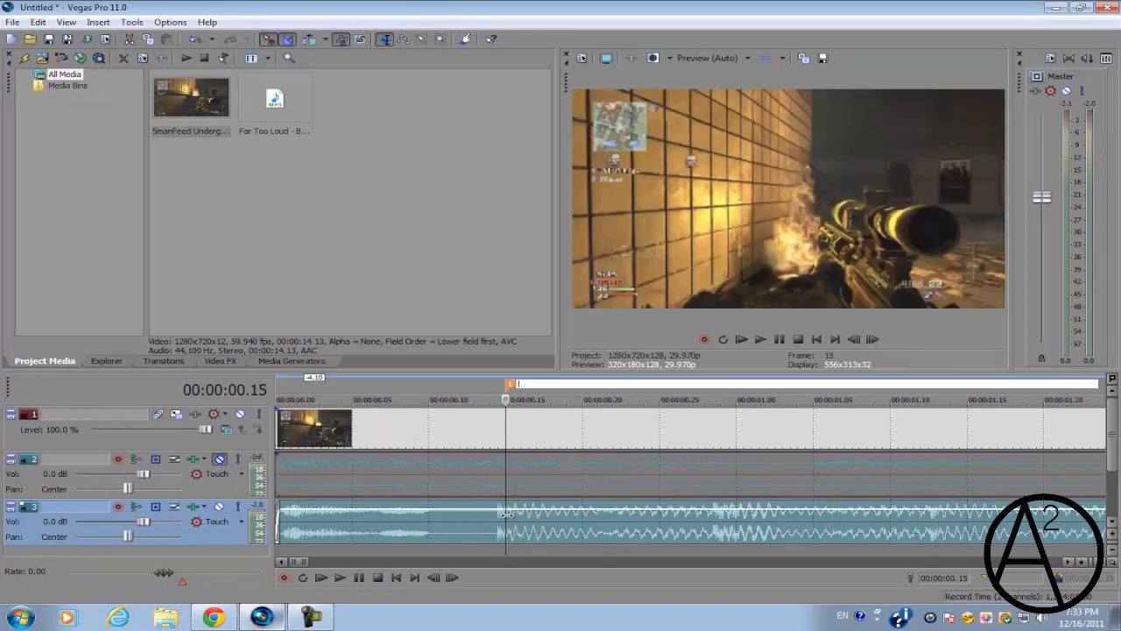
pyautogui.press('Return')
# Step: Add markers 2, 3 and 4 on the kicks at 1.13, 2.12 and 3.09
pyautogui.scroll(-2, 580, 522)
pyautogui.click(601, 522)
pyautogui.click(607, 522)
pyautogui.press('m')
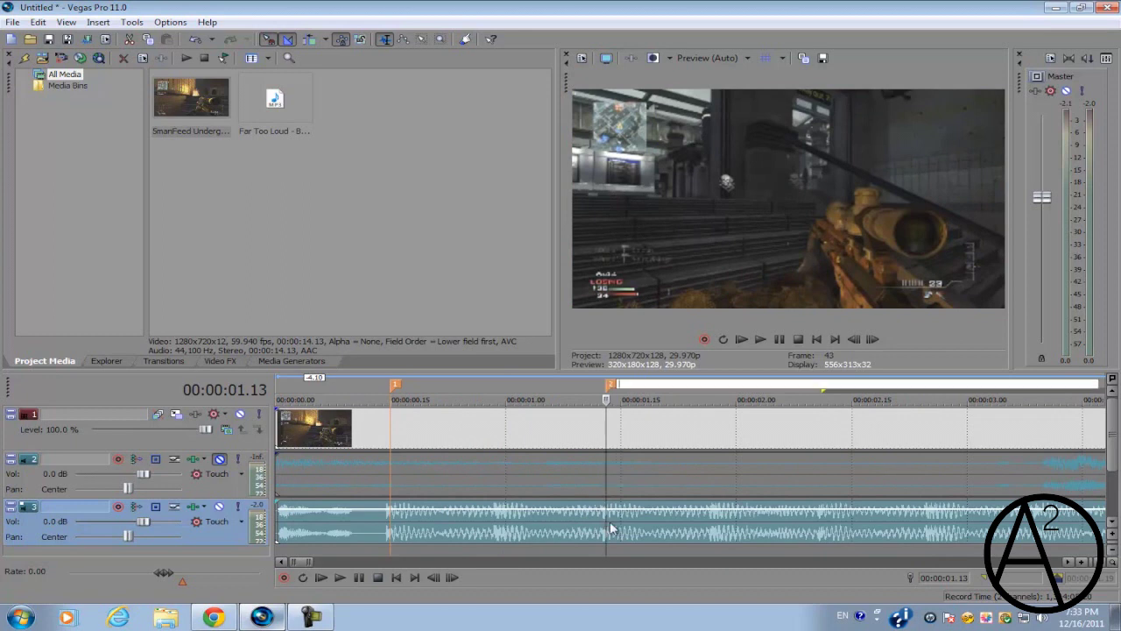
pyautogui.press('Return')
pyautogui.click(825, 521)
pyautogui.press('m')
pyautogui.scroll(-1, 829, 524)
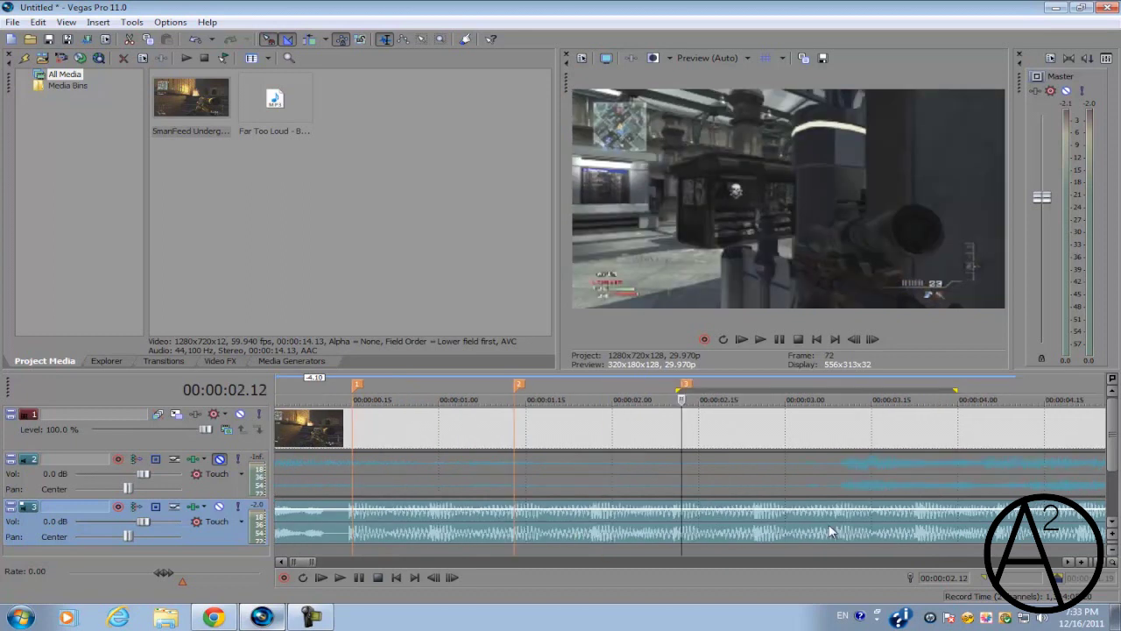
pyautogui.click(836, 526)
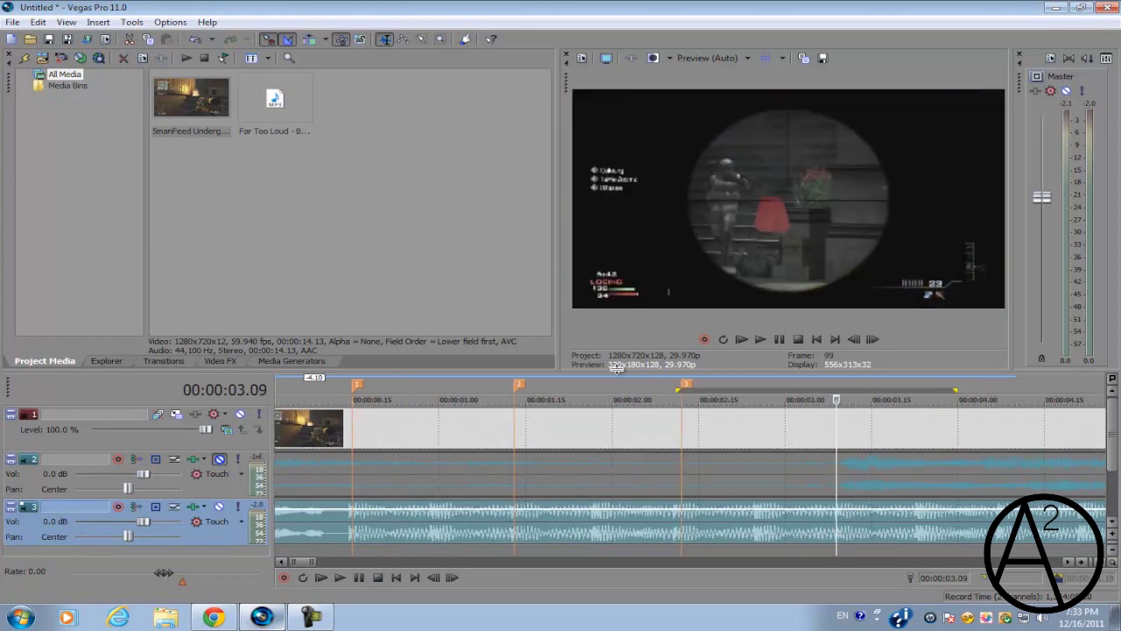
pyautogui.press('m')
pyautogui.click(430, 431)
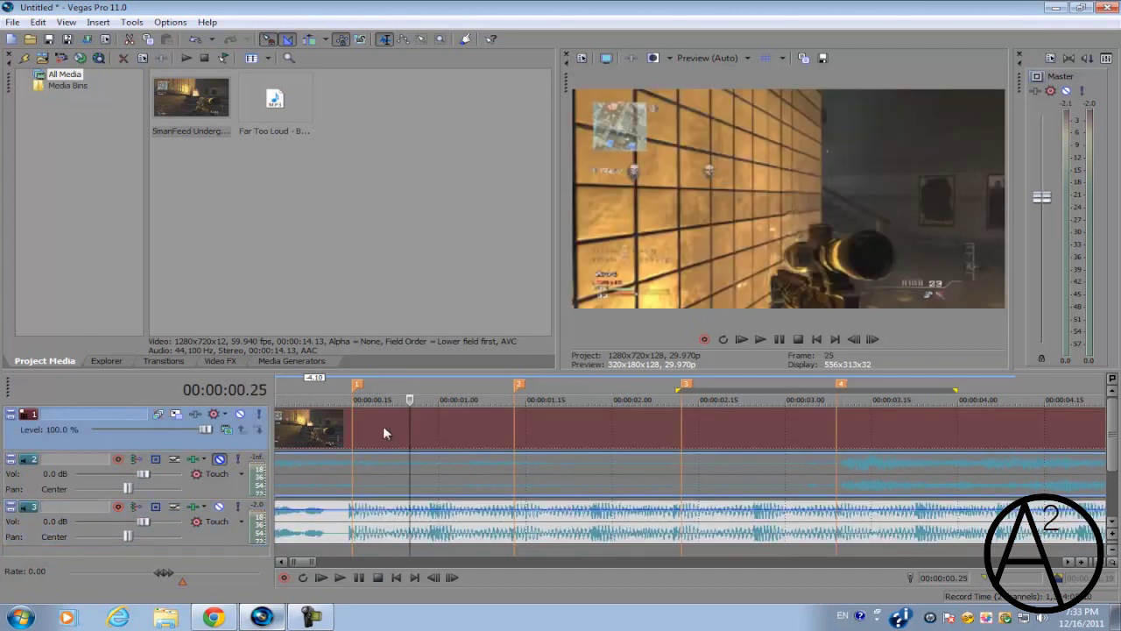
pyautogui.scroll(-1, 383, 426)
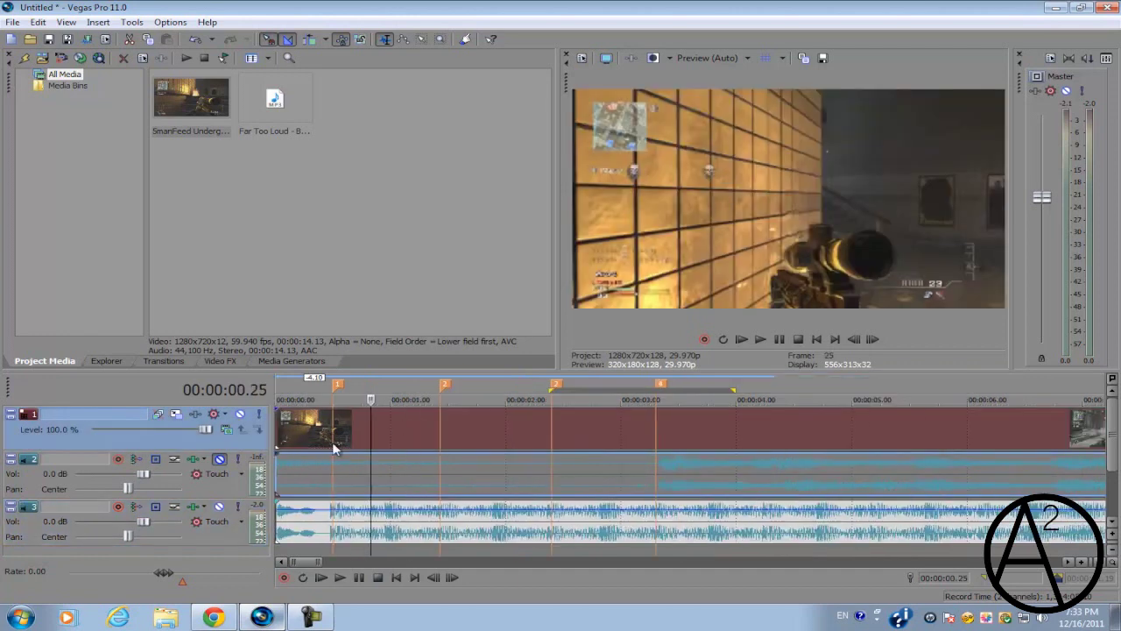
# Step: Mute the music on track 3, unmute the gameplay audio on track 2, and select the video clip
pyautogui.click(219, 506)
pyautogui.press('Left')
pyautogui.press('Left')
pyautogui.press('Left')
pyautogui.press('Left')
pyautogui.press('Left')
pyautogui.click(220, 459)
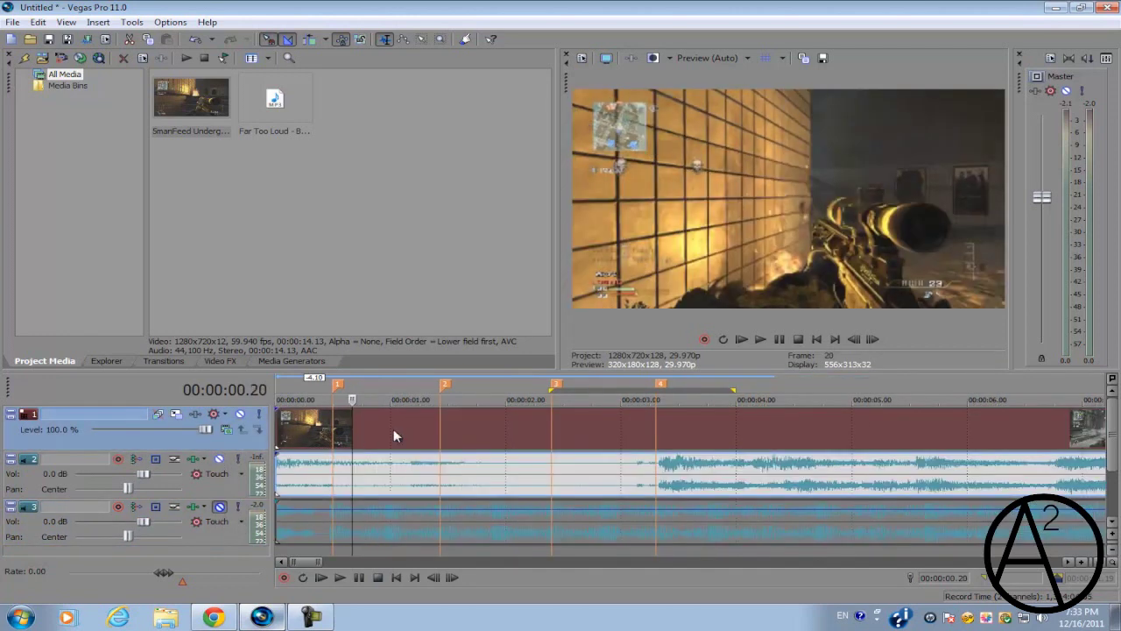
pyautogui.click(393, 428)
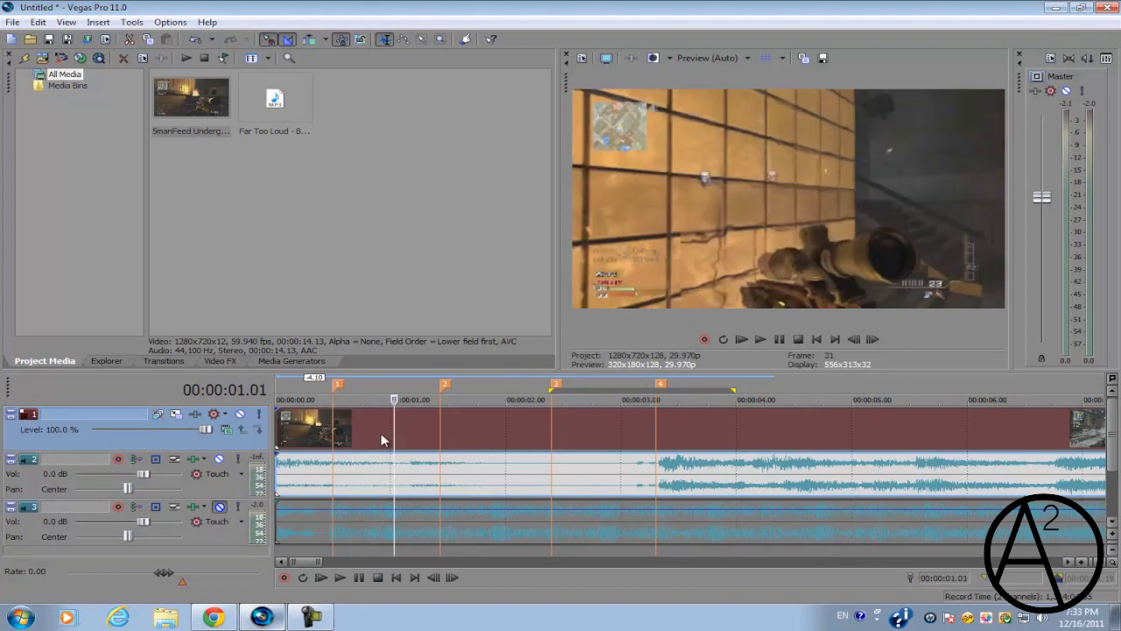
pyautogui.press('Left')
pyautogui.press('Left')
pyautogui.press('Left')
pyautogui.press('Left')
pyautogui.press('Left')
pyautogui.press('Left')
pyautogui.click(313, 436)
pyautogui.scroll(2, 671, 450)
pyautogui.click(508, 434)
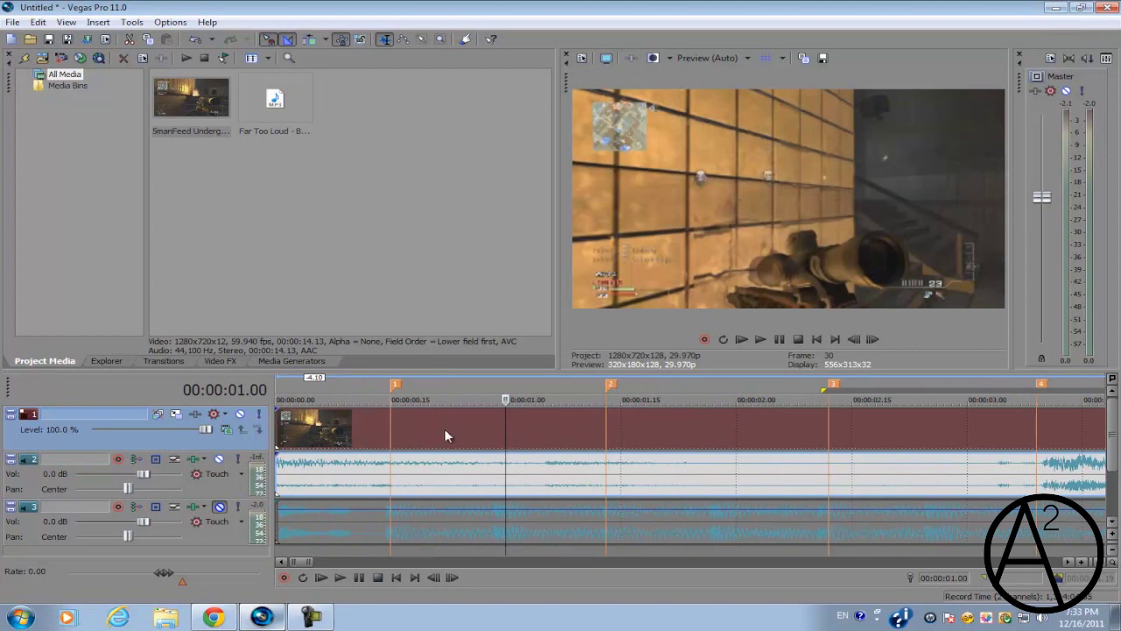
# Step: Add an Event Velocity envelope to the gameplay clip via Insert > Video Envelopes
pyautogui.click(99, 23)
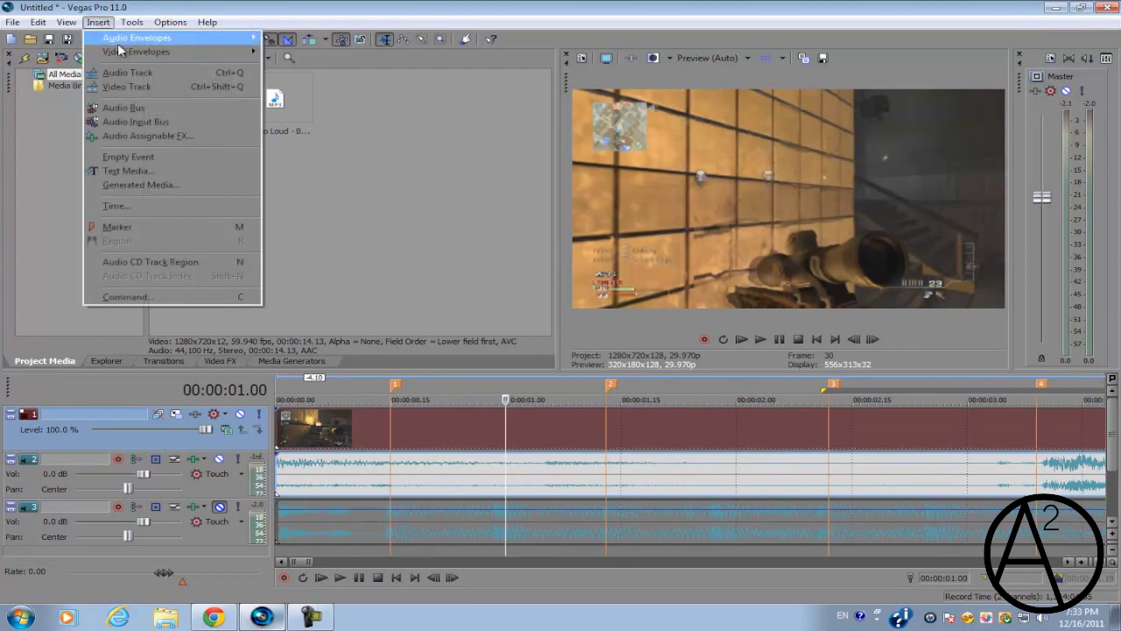
pyautogui.moveTo(146, 57)
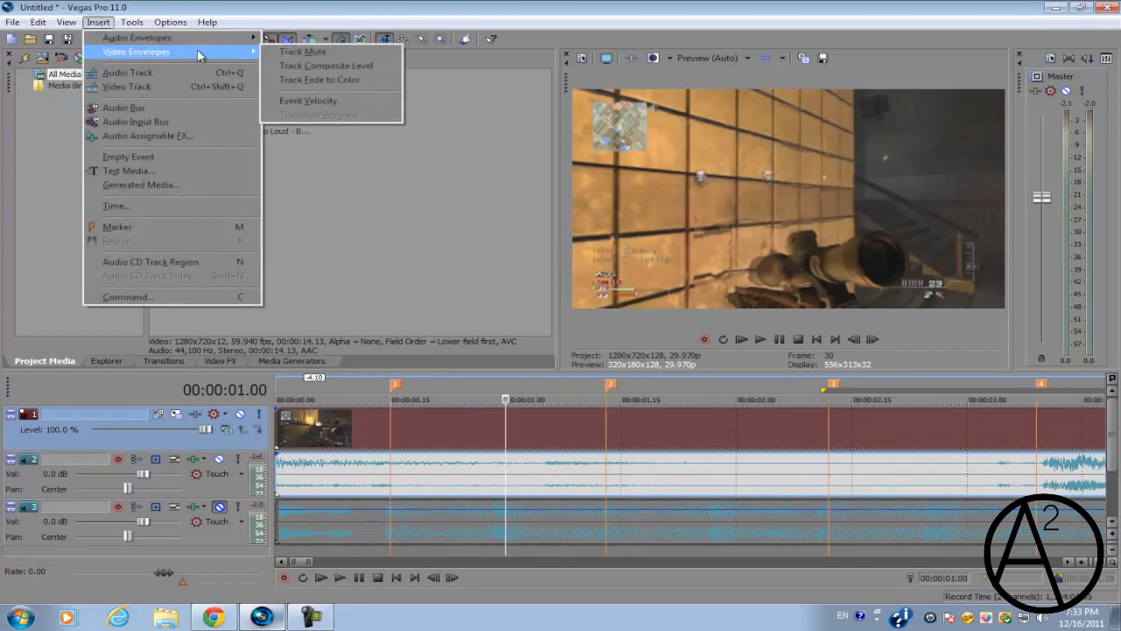
pyautogui.click(309, 101)
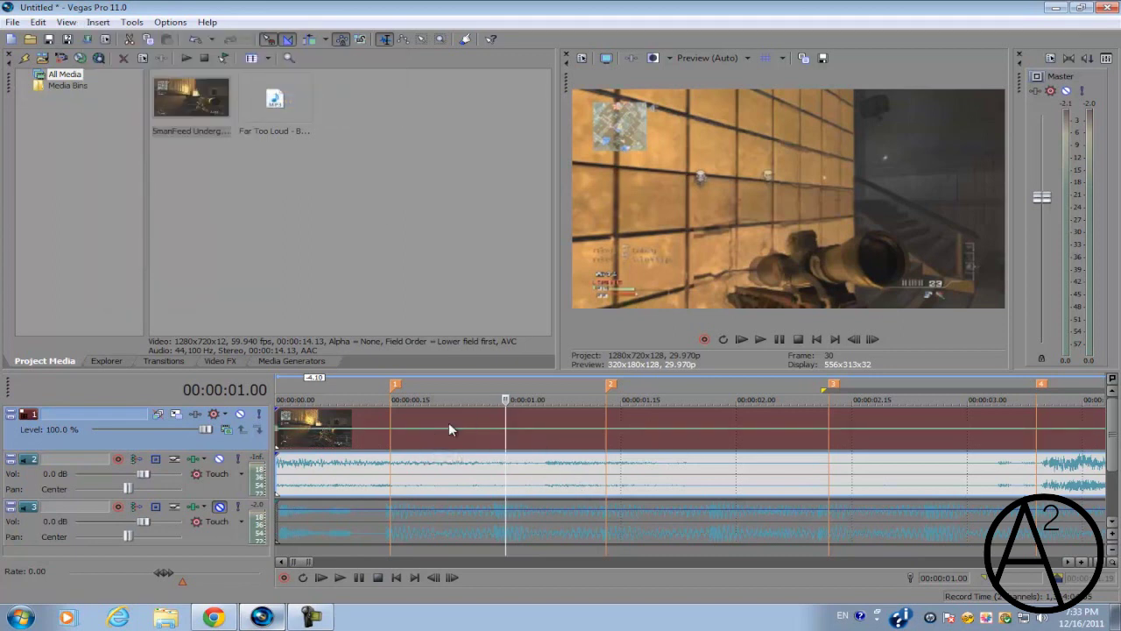
pyautogui.scroll(-2, 421, 464)
pyautogui.click(368, 444)
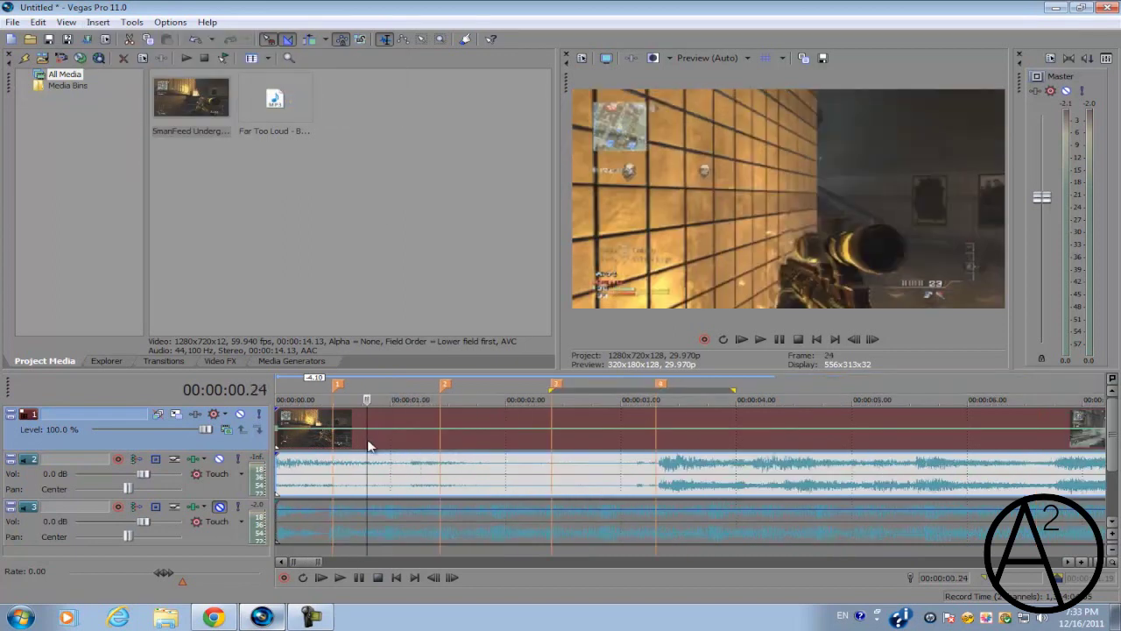
pyautogui.scroll(3, 368, 444)
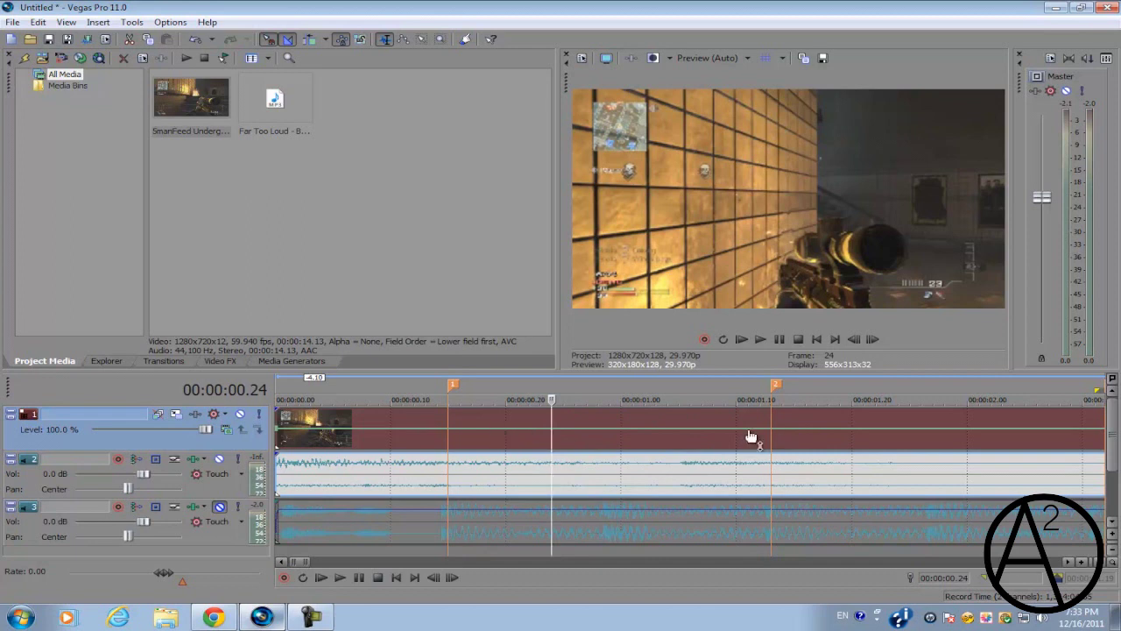
# Step: Delete the extra audio event on track 2
pyautogui.click(609, 449)
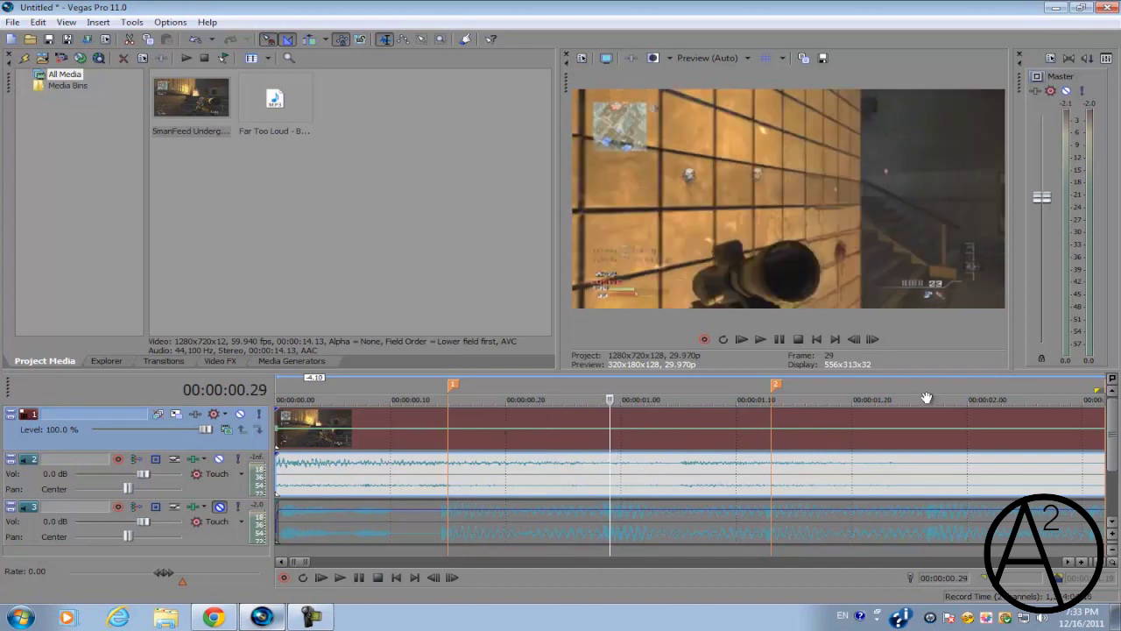
pyautogui.click(645, 441)
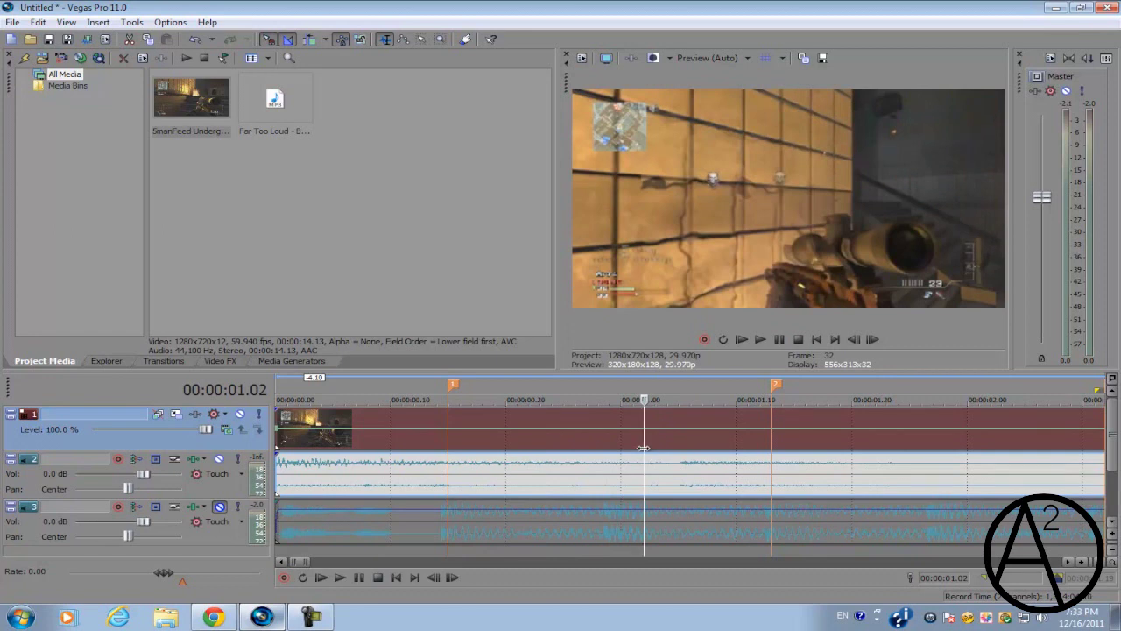
pyautogui.click(676, 476)
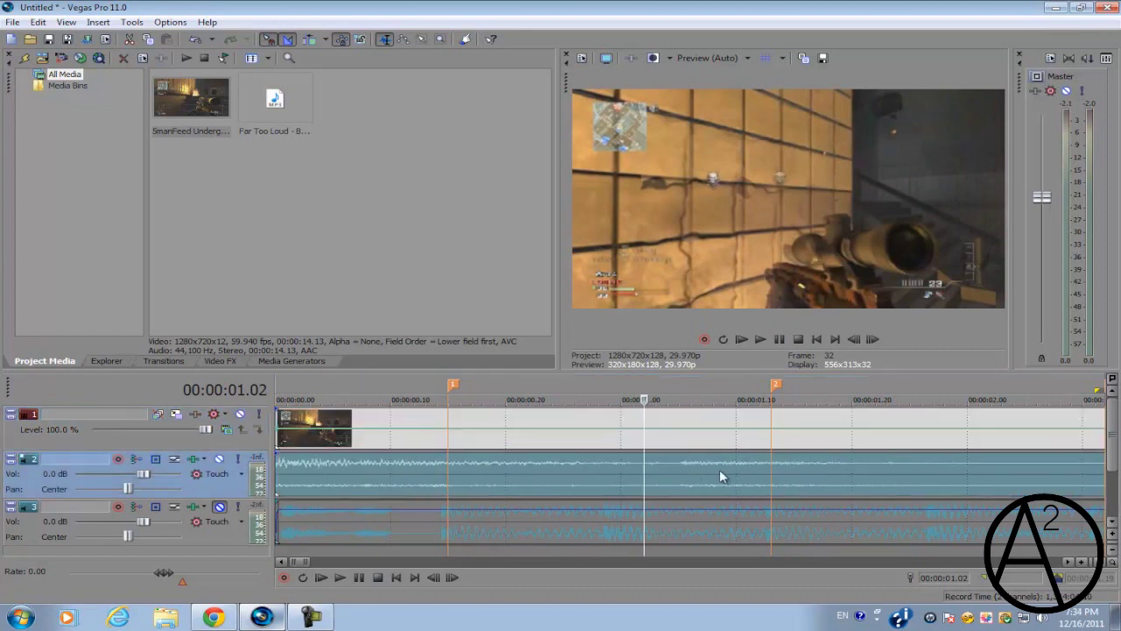
pyautogui.rightClick(720, 469)
pyautogui.click(787, 266)
pyautogui.scroll(-3, 295, 463)
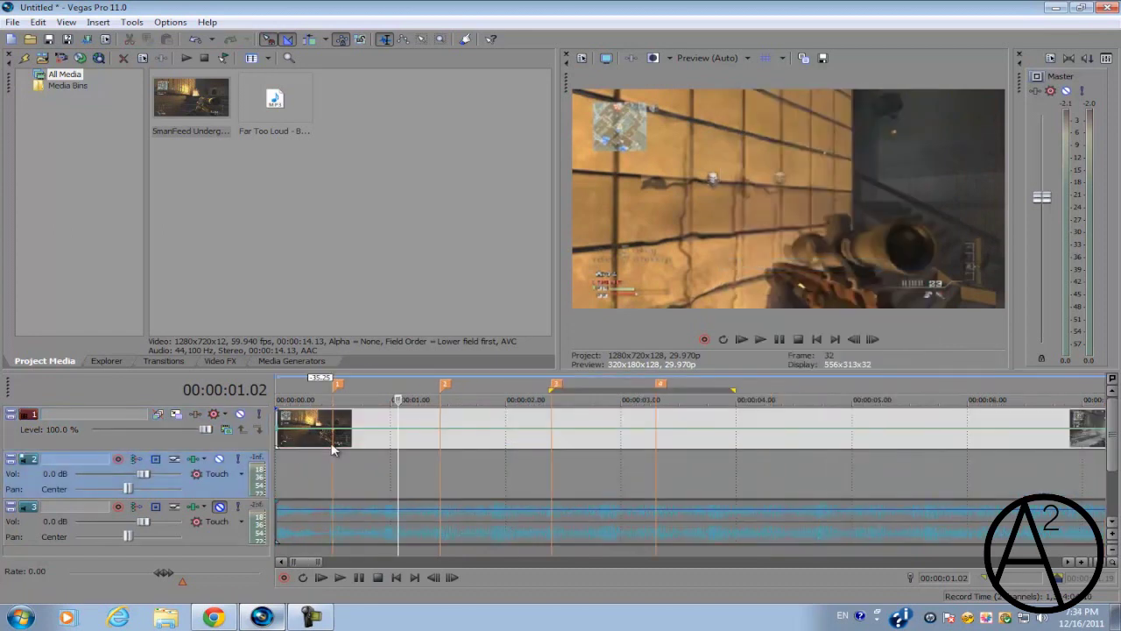
# Step: Unmute the music on track 3
pyautogui.click(333, 449)
pyautogui.scroll(3, 333, 450)
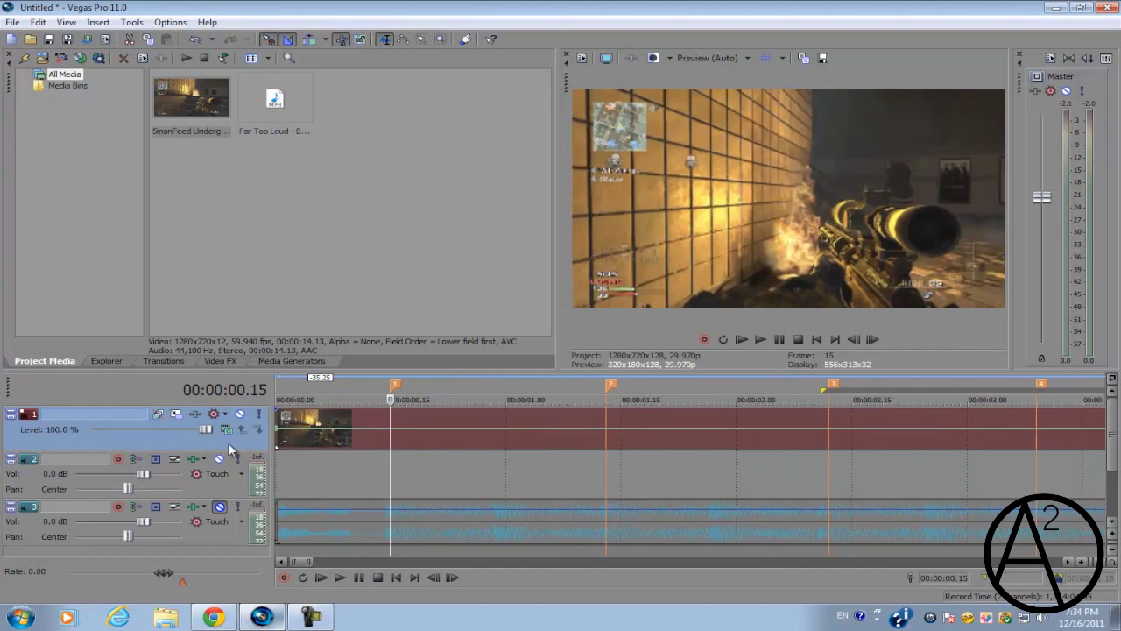
pyautogui.click(220, 507)
# Step: Step the playhead frame by frame to 00:00:03.11
pyautogui.scroll(-3, 632, 448)
pyautogui.scroll(-2, 530, 433)
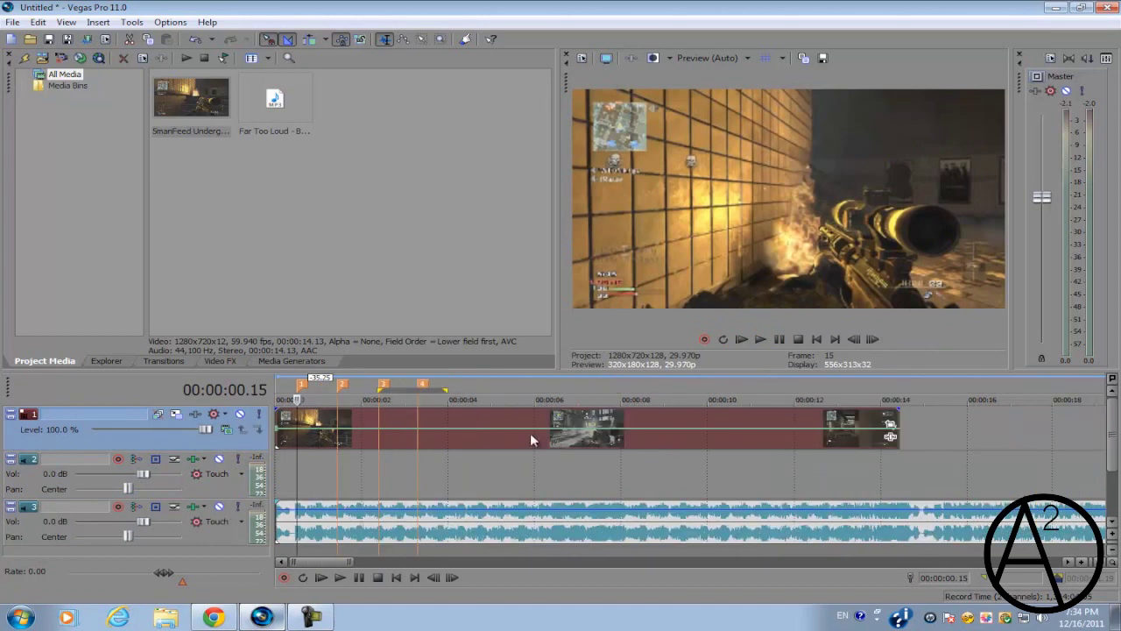
pyautogui.scroll(3, 438, 445)
pyautogui.click(648, 424)
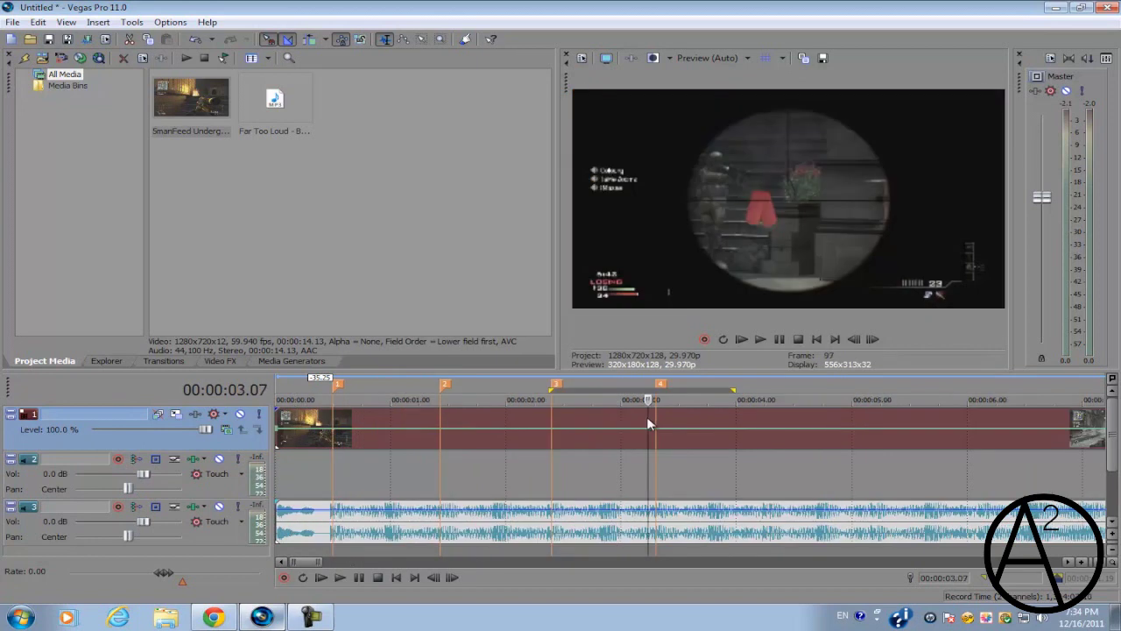
pyautogui.tripleClick(873, 340)
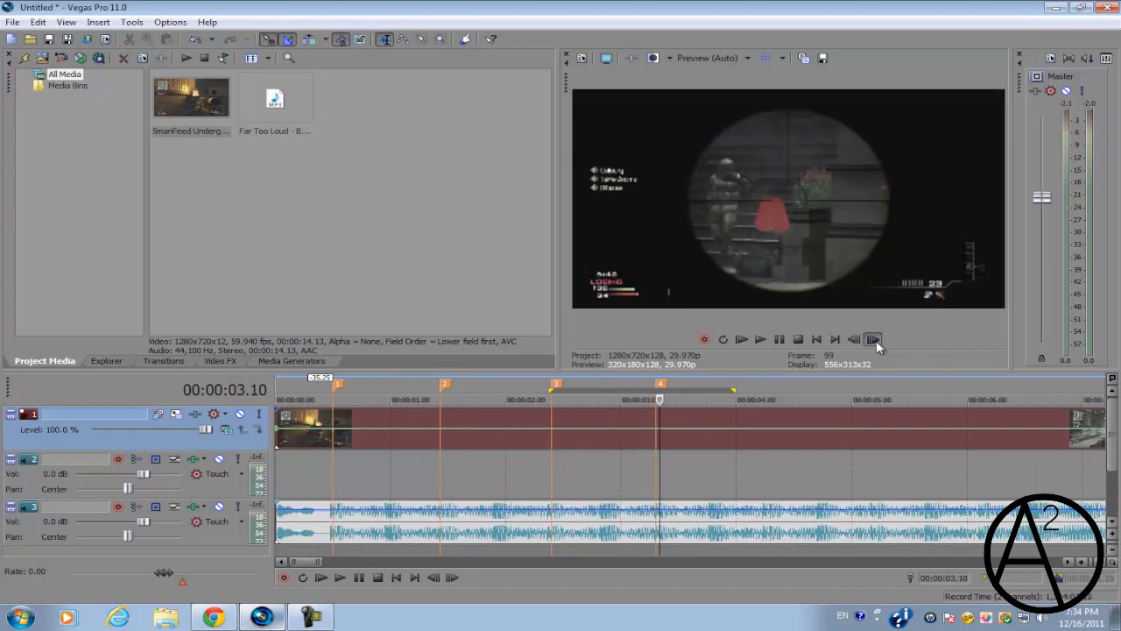
pyautogui.click(873, 340)
pyautogui.click(874, 340)
pyautogui.click(854, 340)
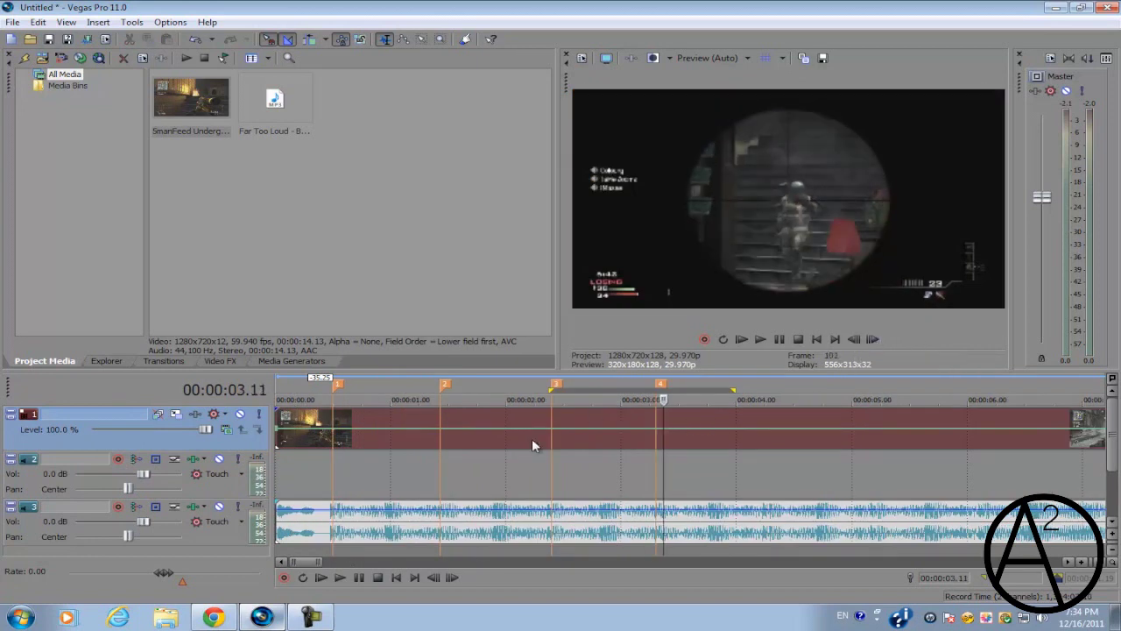
# Step: Trim the gameplay clip's start to 00:00:03.11 and slide it to 00:00:00.00
pyautogui.scroll(-5, 532, 438)
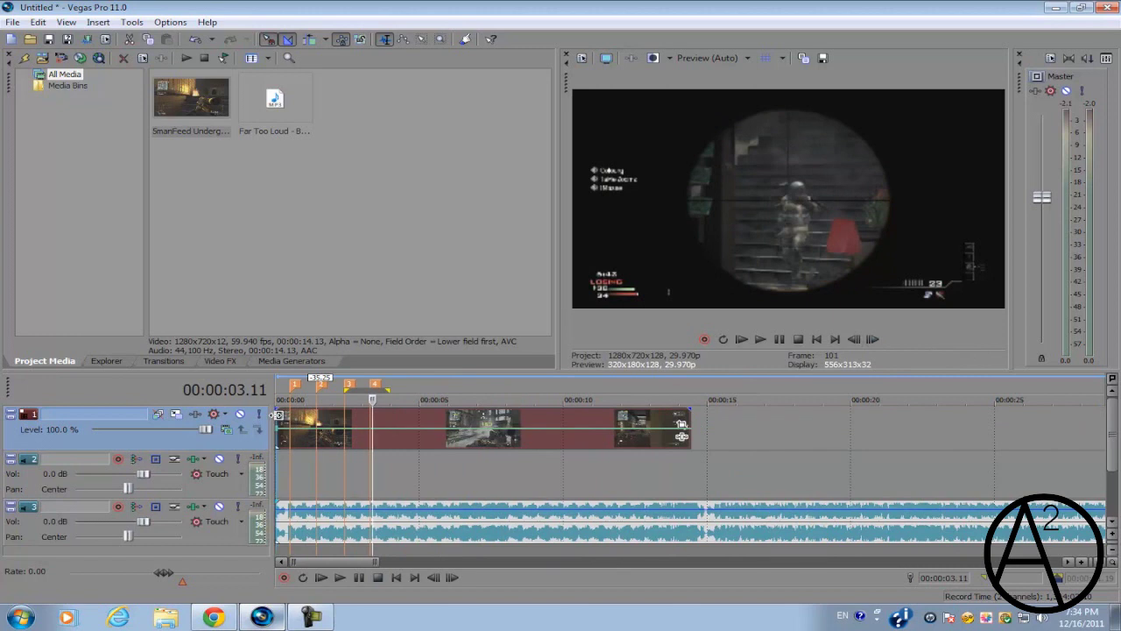
pyautogui.moveTo(278, 414); pyautogui.dragTo(366, 415)
pyautogui.scroll(4, 514, 424)
pyautogui.moveTo(639, 417); pyautogui.dragTo(304, 425)
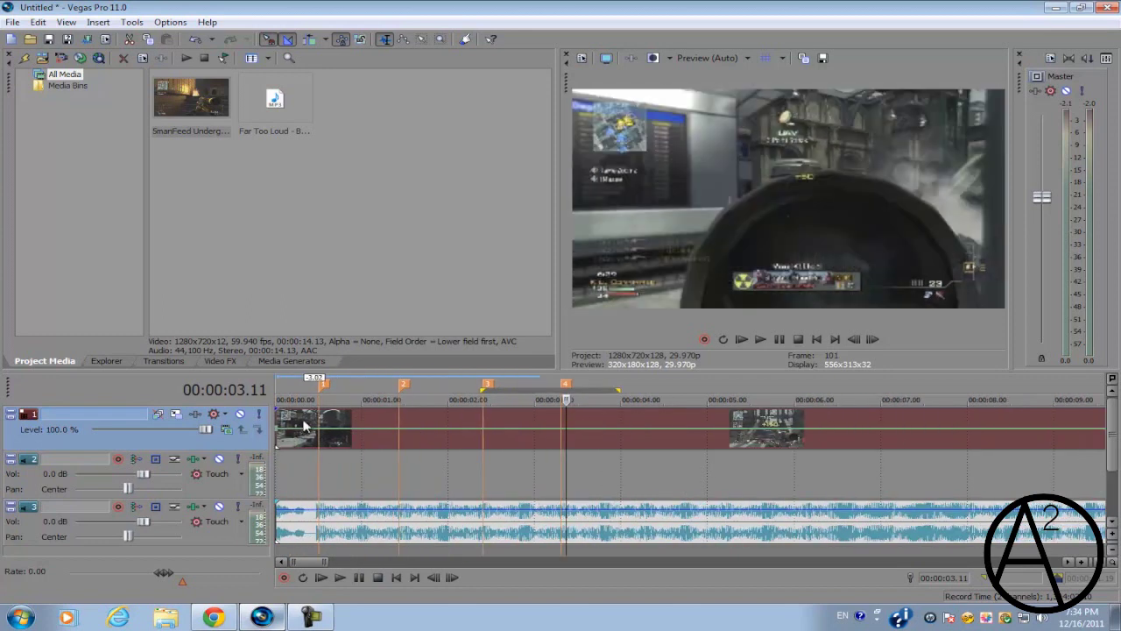
pyautogui.click(307, 427)
pyautogui.scroll(3, 311, 431)
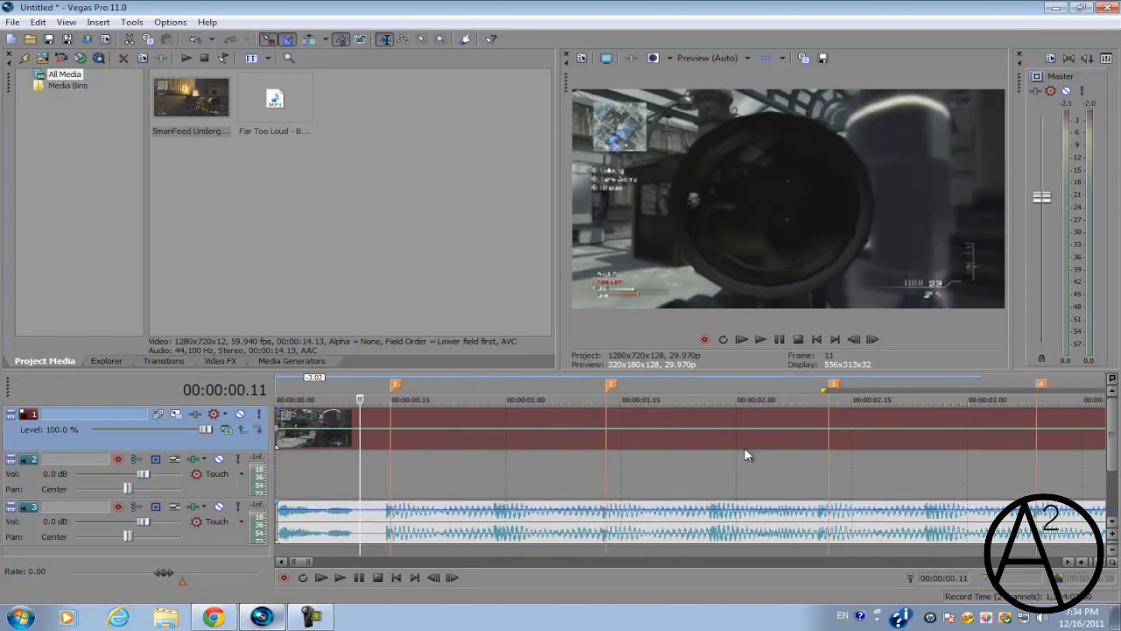
pyautogui.click(391, 431)
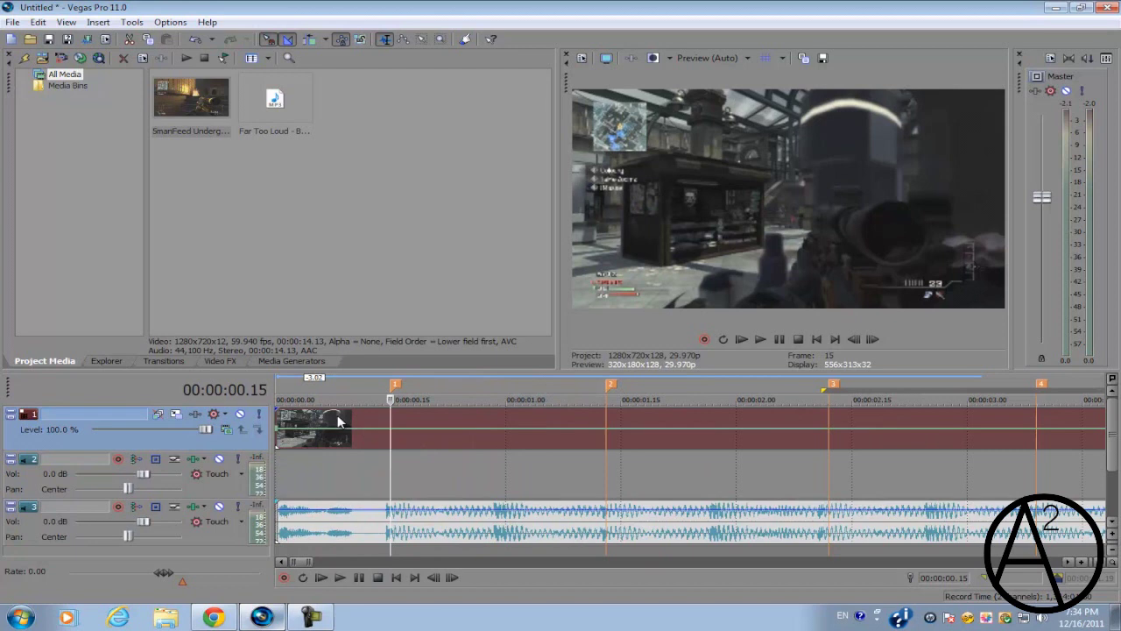
pyautogui.moveTo(339, 422); pyautogui.dragTo(387, 424)
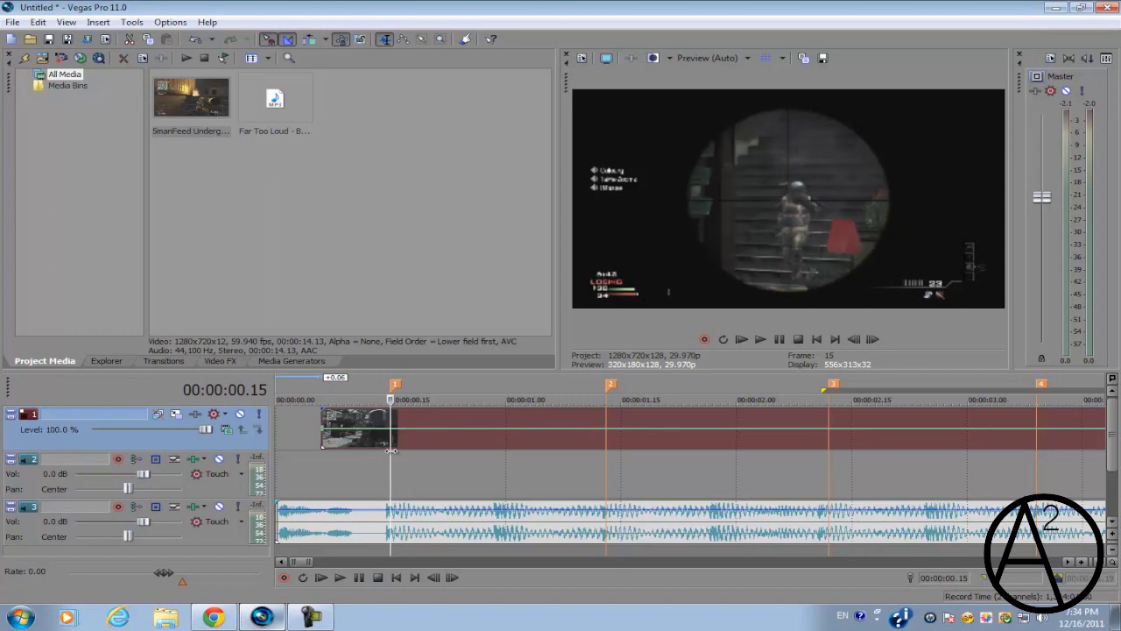
pyautogui.moveTo(313, 431); pyautogui.dragTo(275, 440)
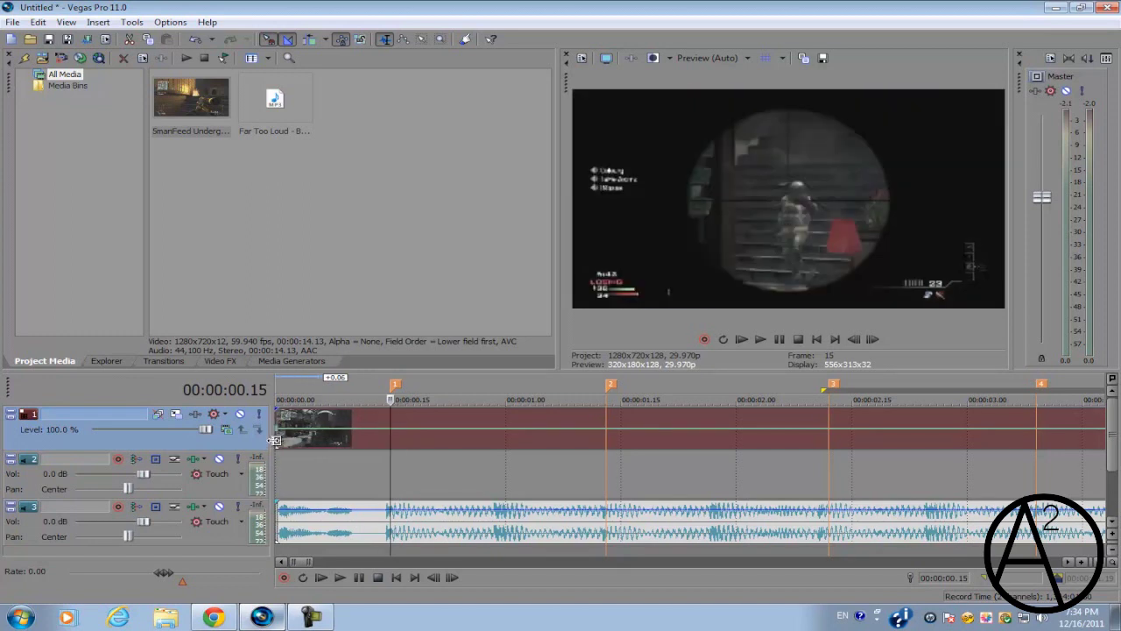
# Step: Preview the opening from the timeline start
pyautogui.click(276, 440)
pyautogui.press('space')
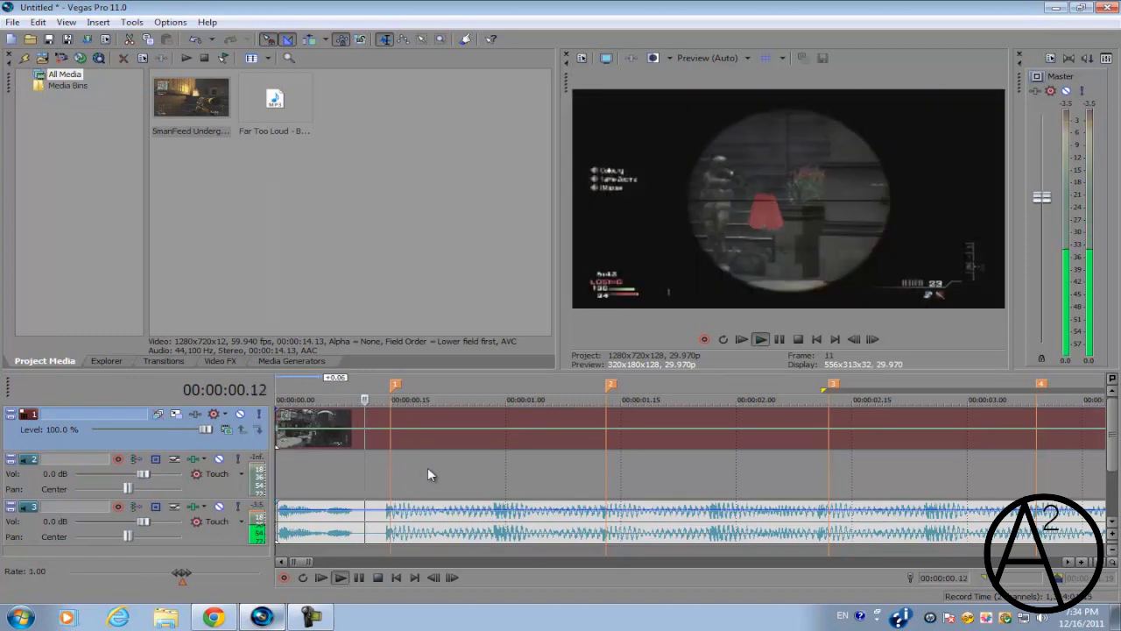
pyautogui.press('space')
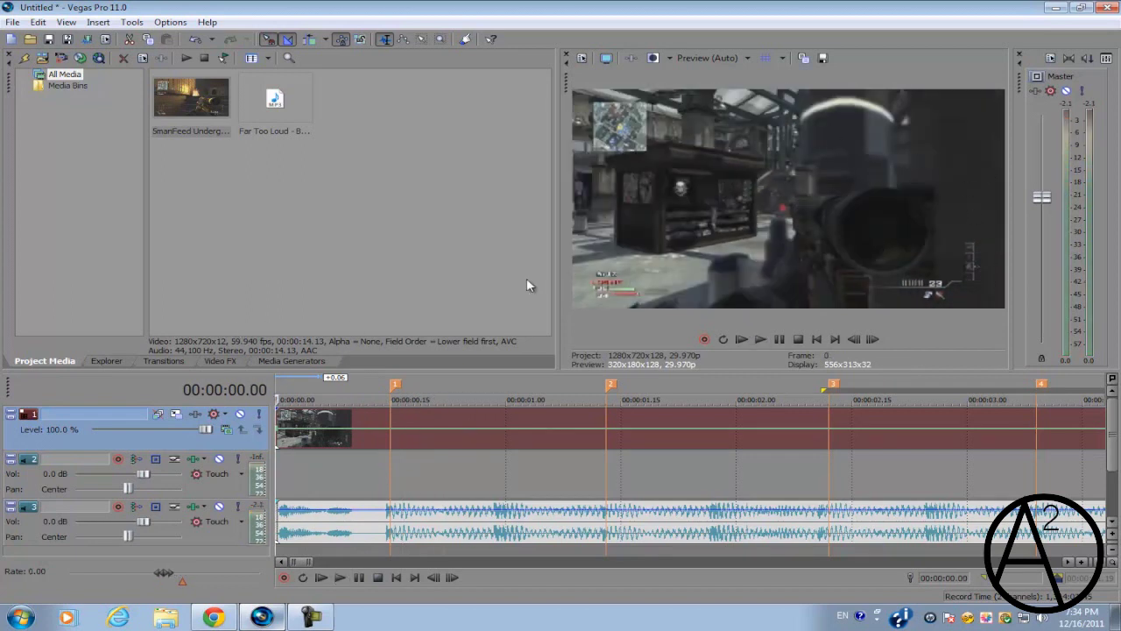
# Step: Enable Disable resample in the gameplay clip's Properties and confirm with OK
pyautogui.click(322, 419)
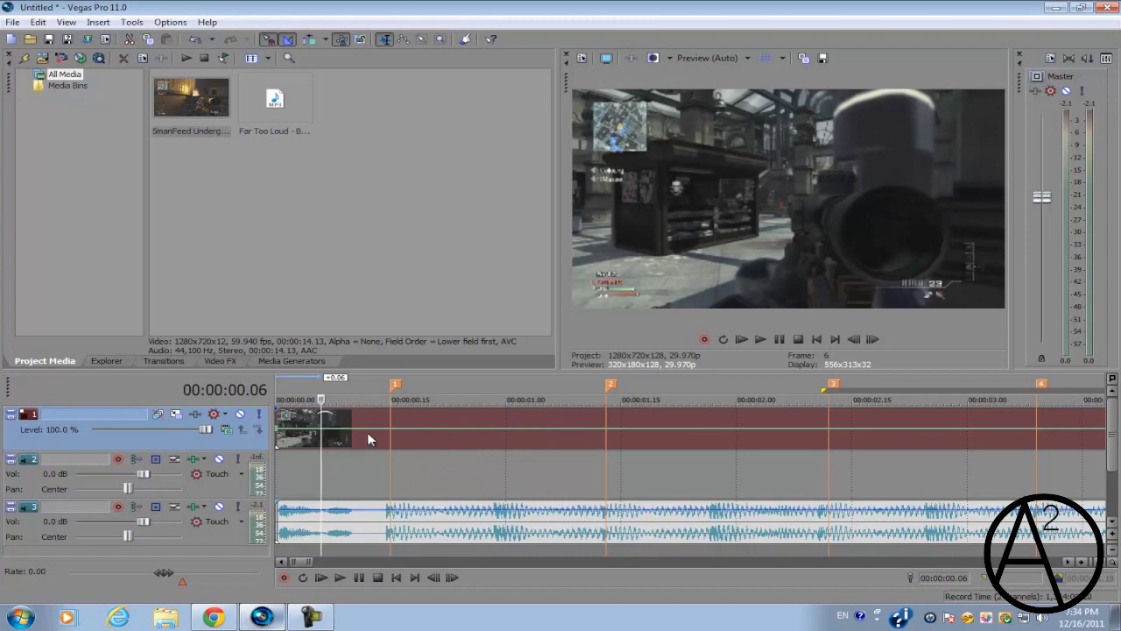
pyautogui.click(481, 412)
pyautogui.rightClick(481, 411)
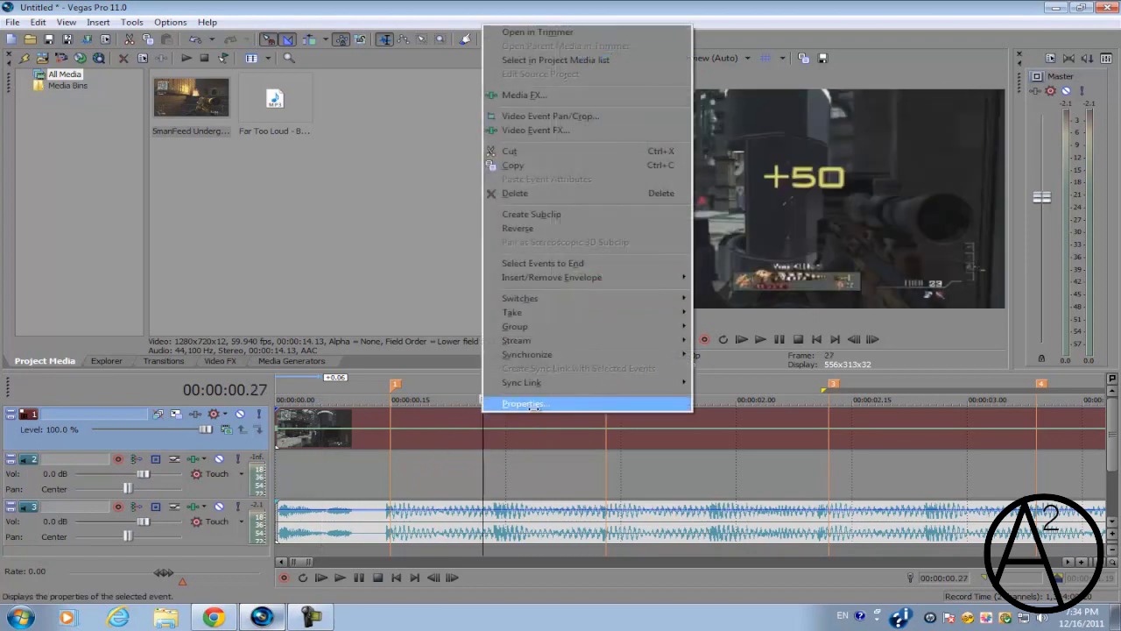
pyautogui.click(534, 404)
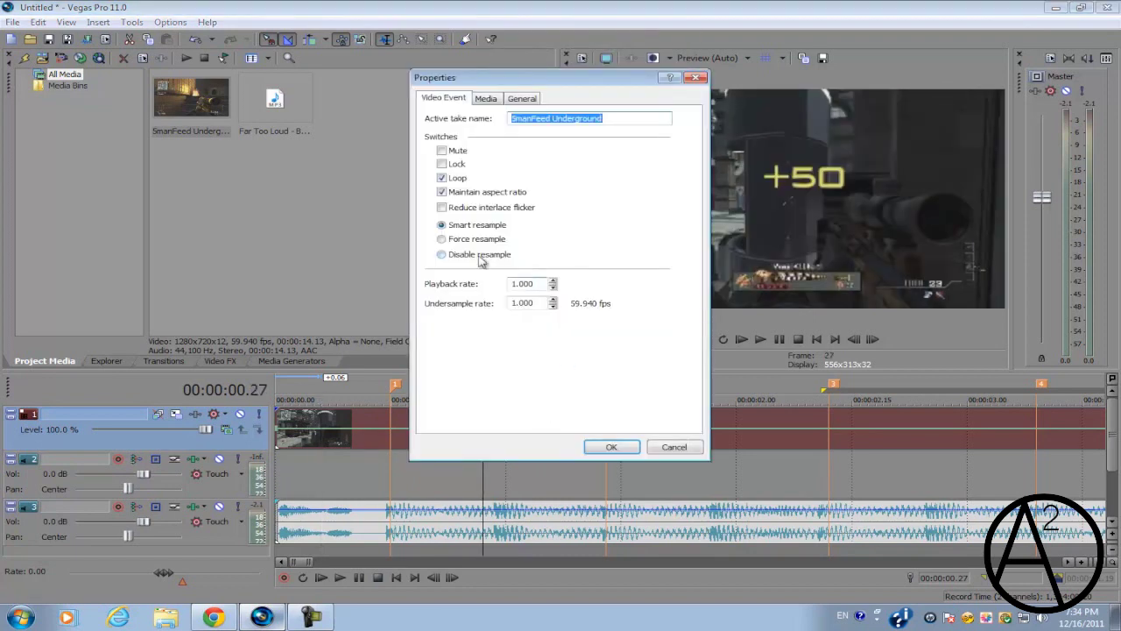
pyautogui.click(464, 256)
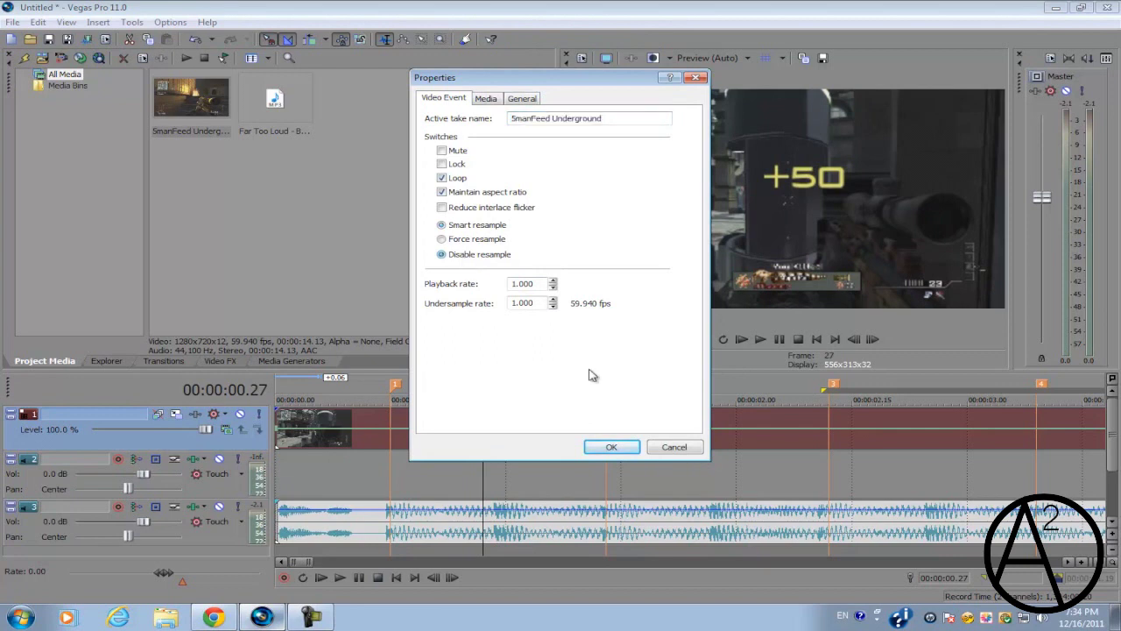
pyautogui.click(611, 447)
pyautogui.click(391, 421)
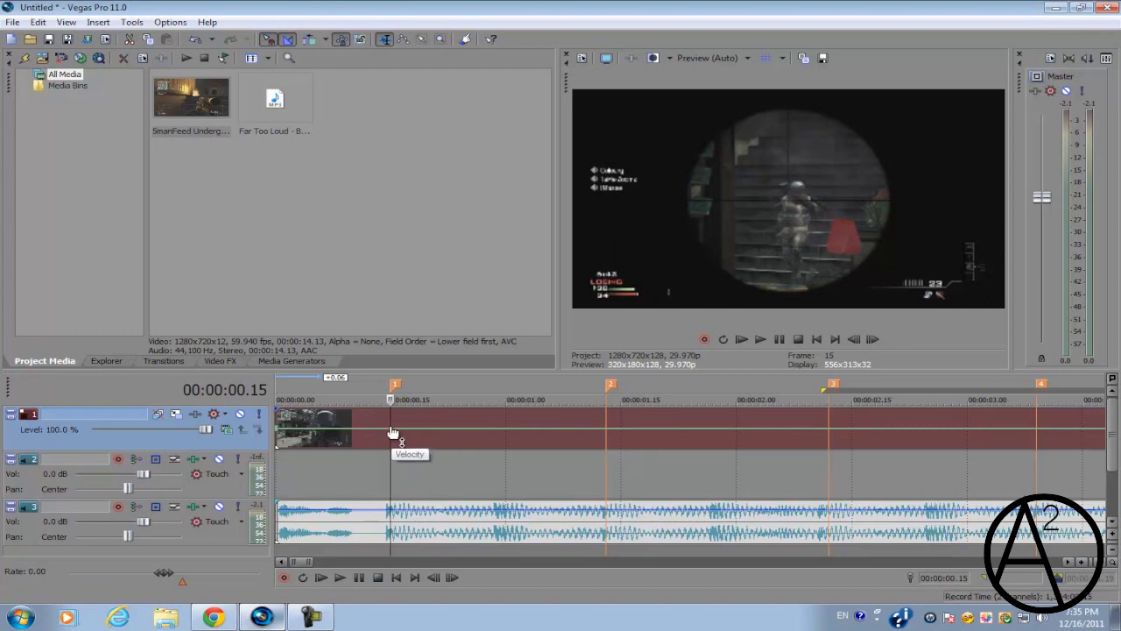
# Step: Add velocity envelope points at kick marker 2 and at 00:00:00.20
pyautogui.click(608, 411)
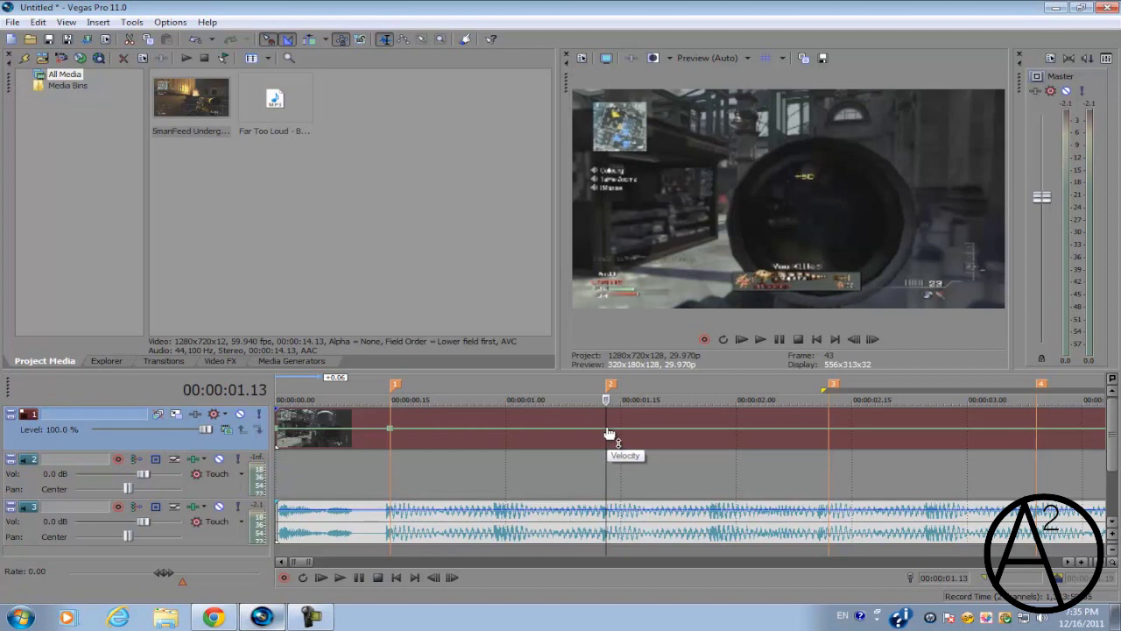
pyautogui.doubleClick(607, 429)
pyautogui.click(473, 421)
pyautogui.click(453, 419)
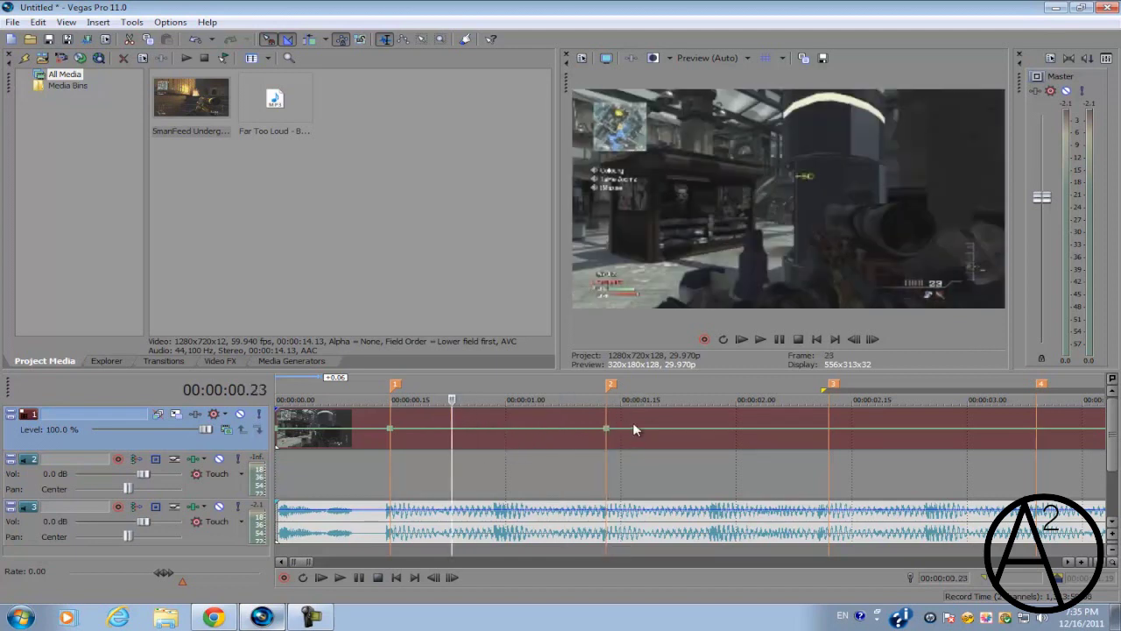
pyautogui.click(475, 416)
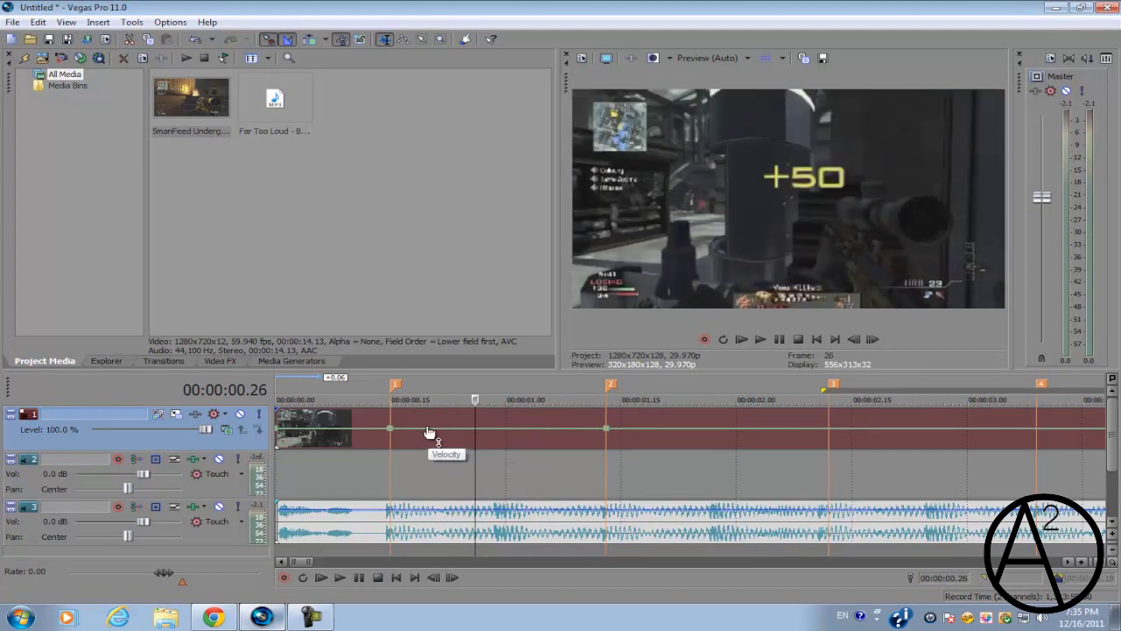
pyautogui.click(429, 418)
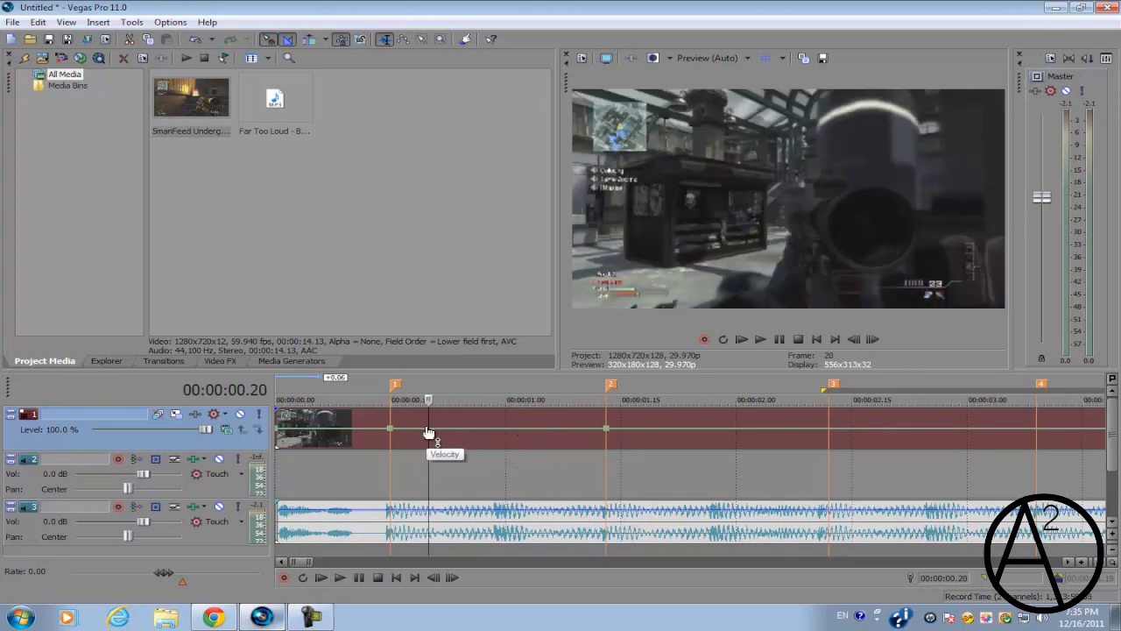
pyautogui.doubleClick(429, 429)
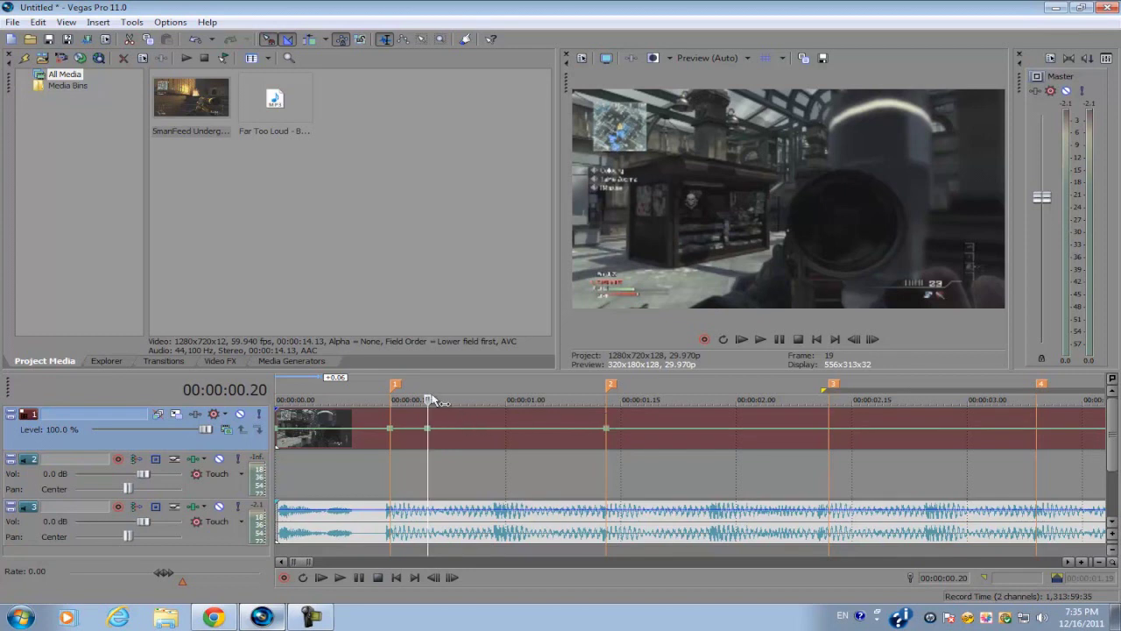
# Step: Move the middle velocity point to 00:00:00.22, raise its speed, and loop the first two seconds
pyautogui.moveTo(431, 399); pyautogui.dragTo(444, 399)
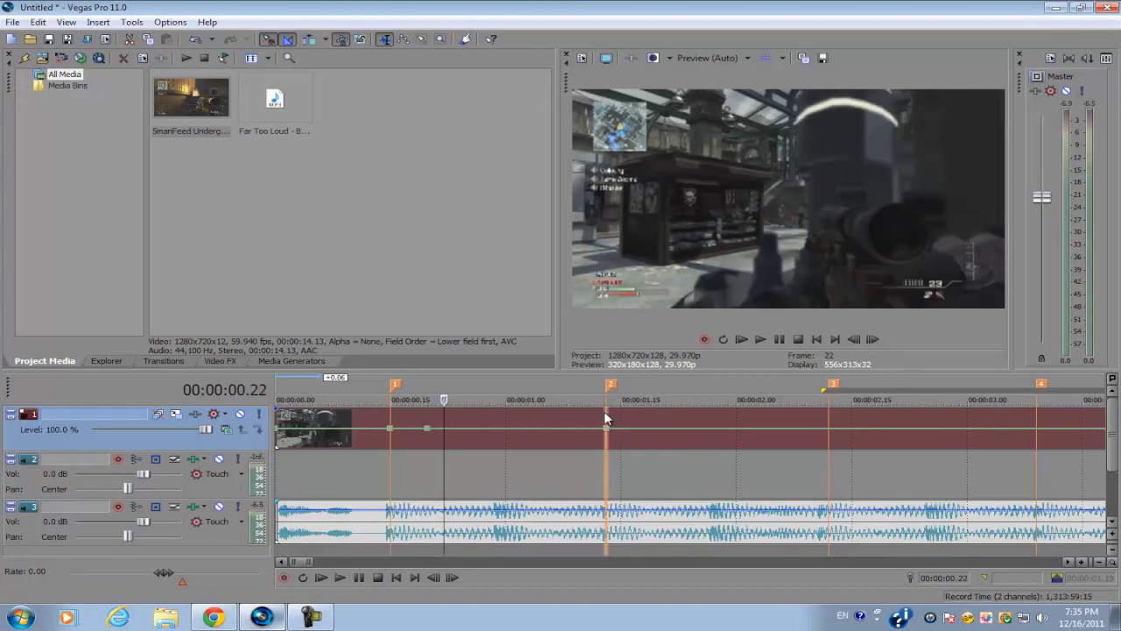
pyautogui.click(610, 387)
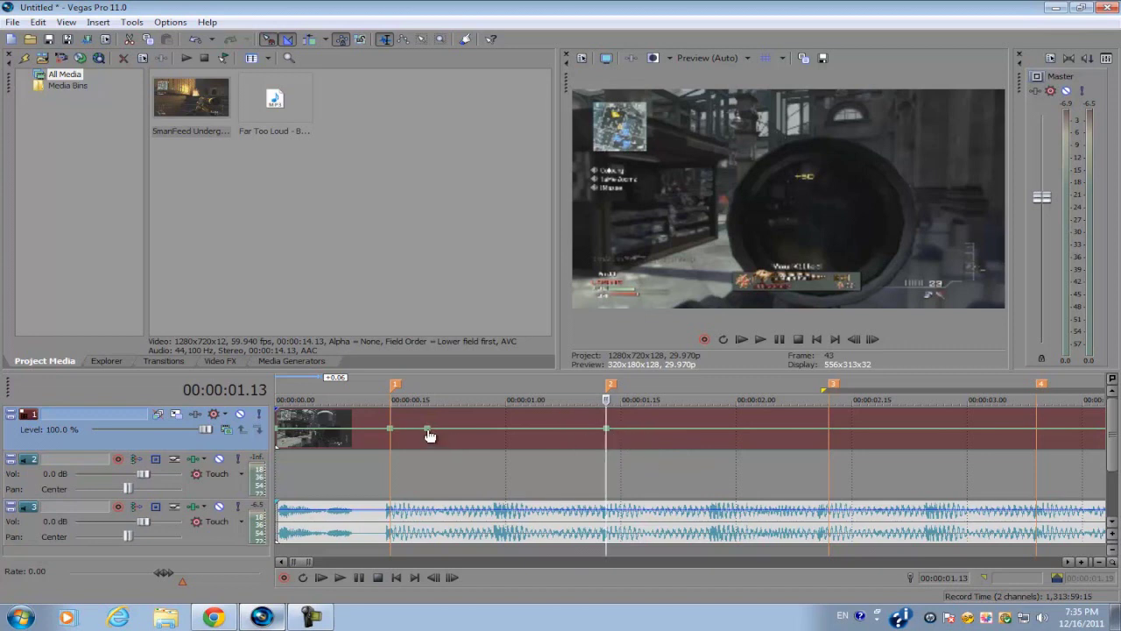
pyautogui.moveTo(428, 435)
pyautogui.moveTo(428, 435); pyautogui.dragTo(441, 430)
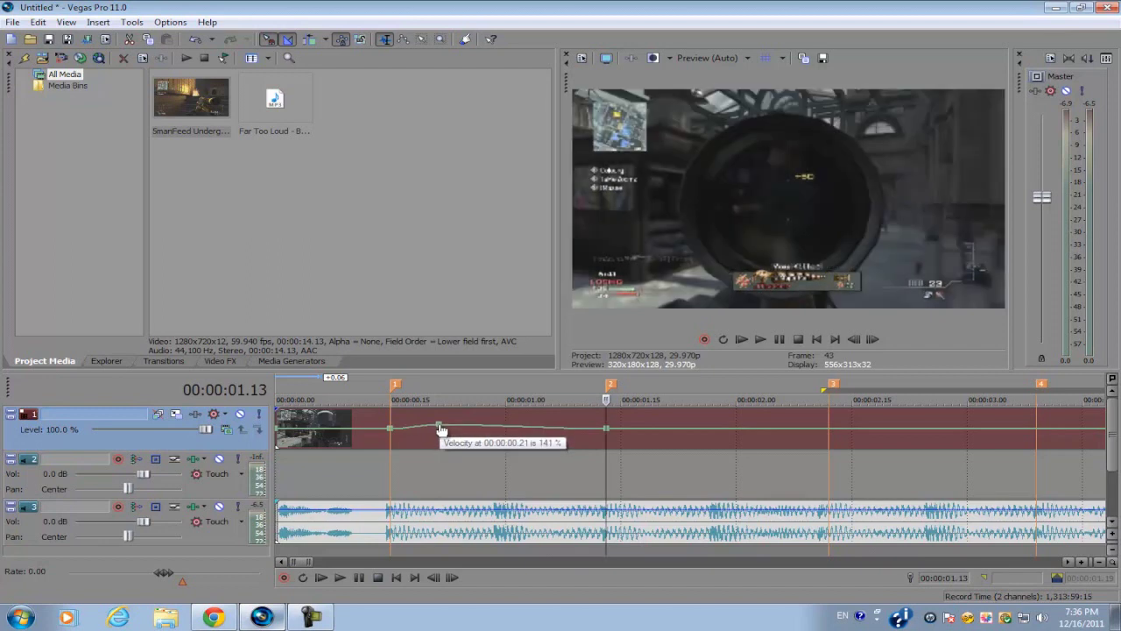
pyautogui.moveTo(440, 430); pyautogui.dragTo(445, 430)
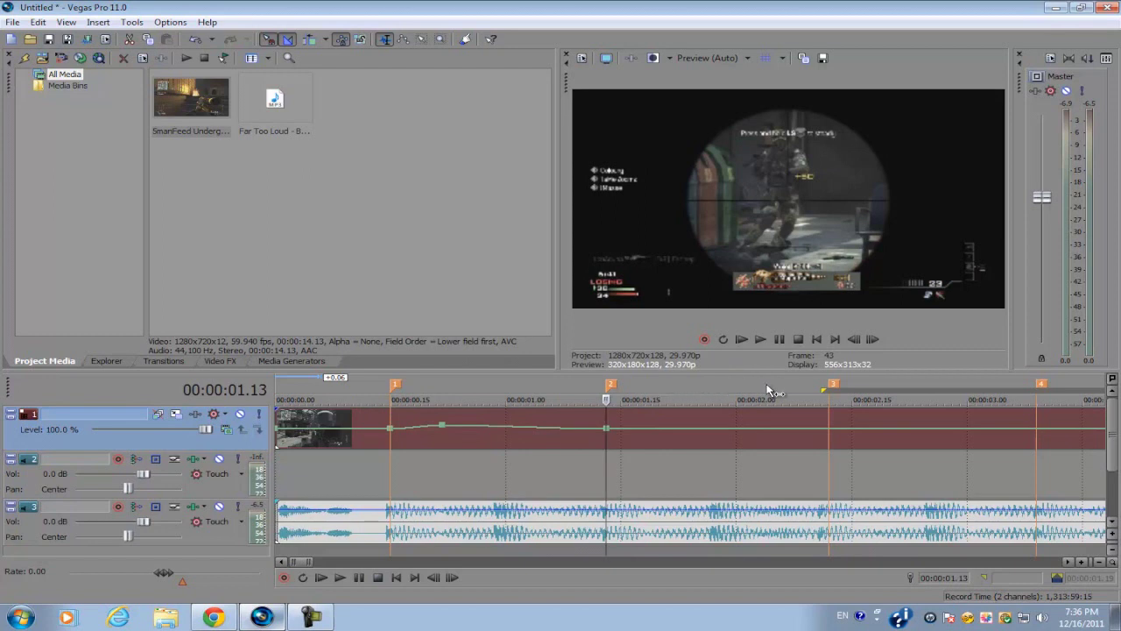
pyautogui.moveTo(786, 382); pyautogui.dragTo(277, 383)
# Step: Preview the looped opening, then clear the loop and reposition the playhead
pyautogui.press('space')
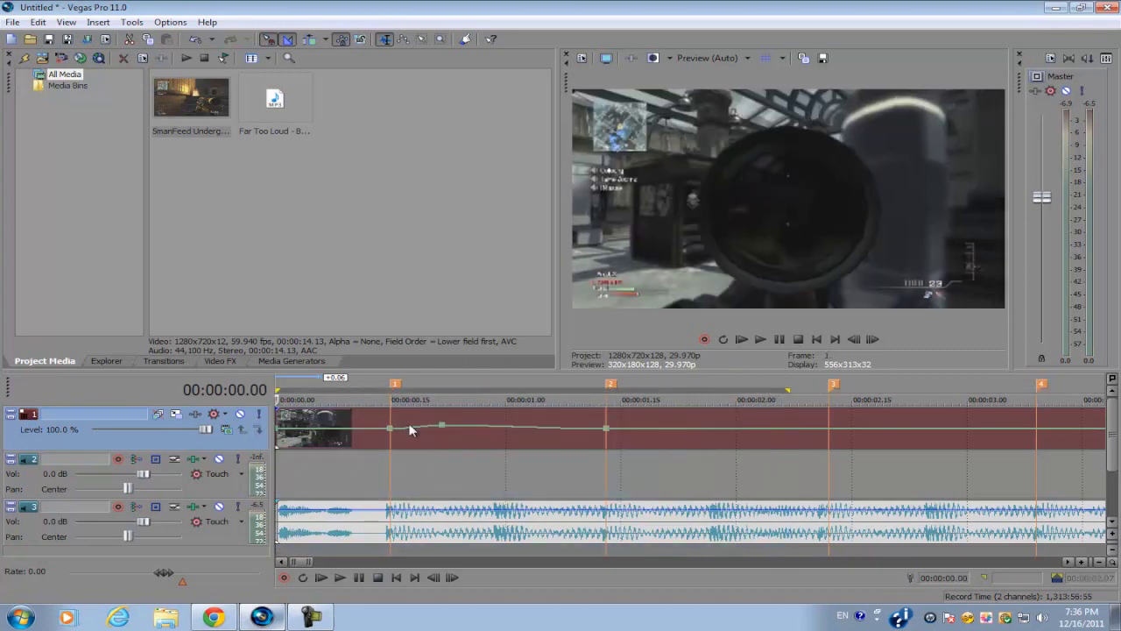
pyautogui.press('space')
pyautogui.press('space')
pyautogui.press('space')
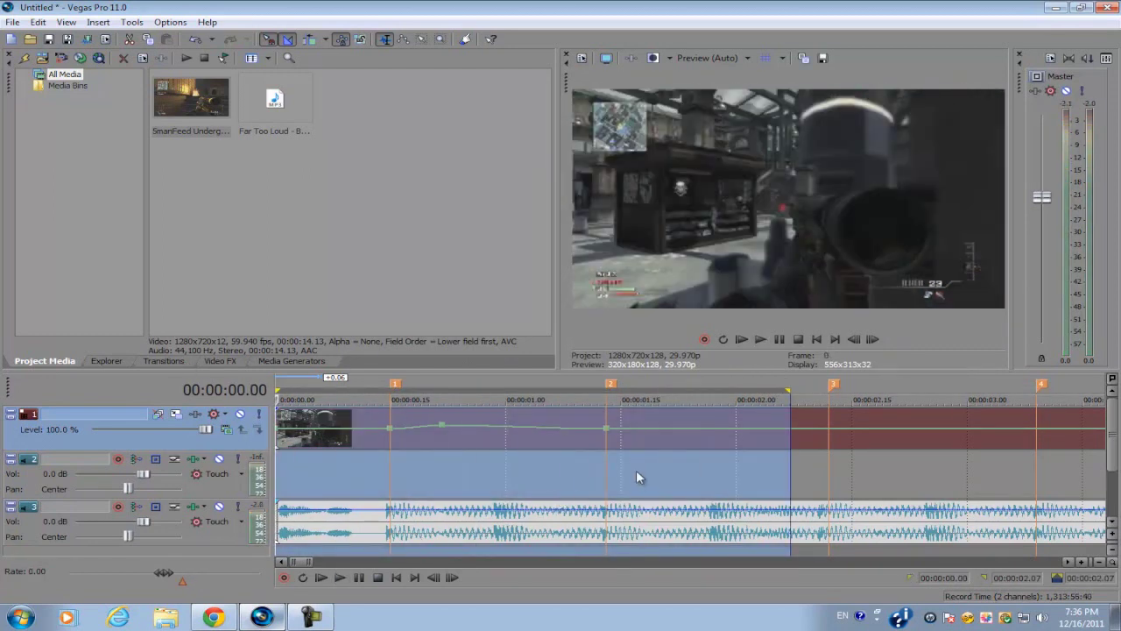
pyautogui.click(438, 425)
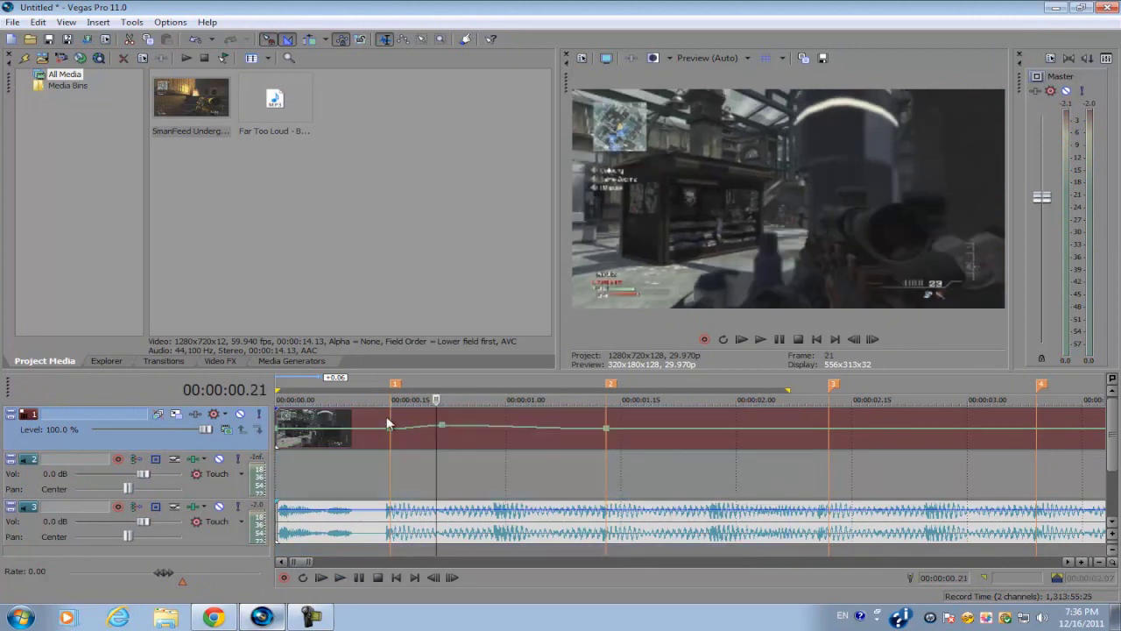
pyautogui.click(391, 422)
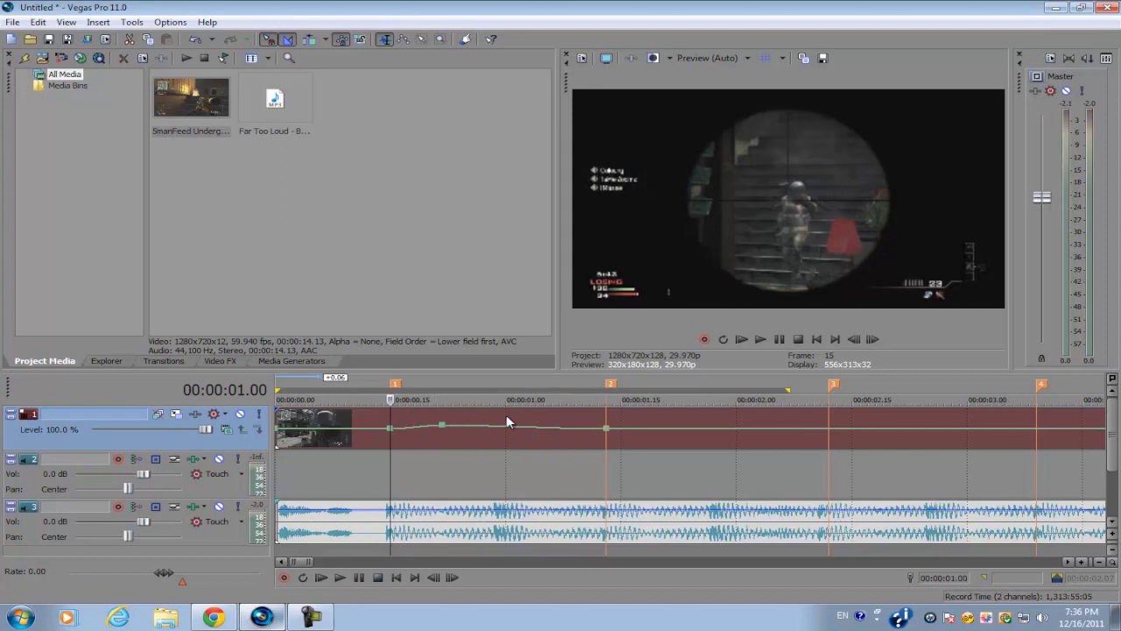
pyautogui.click(506, 420)
pyautogui.scroll(2, 508, 421)
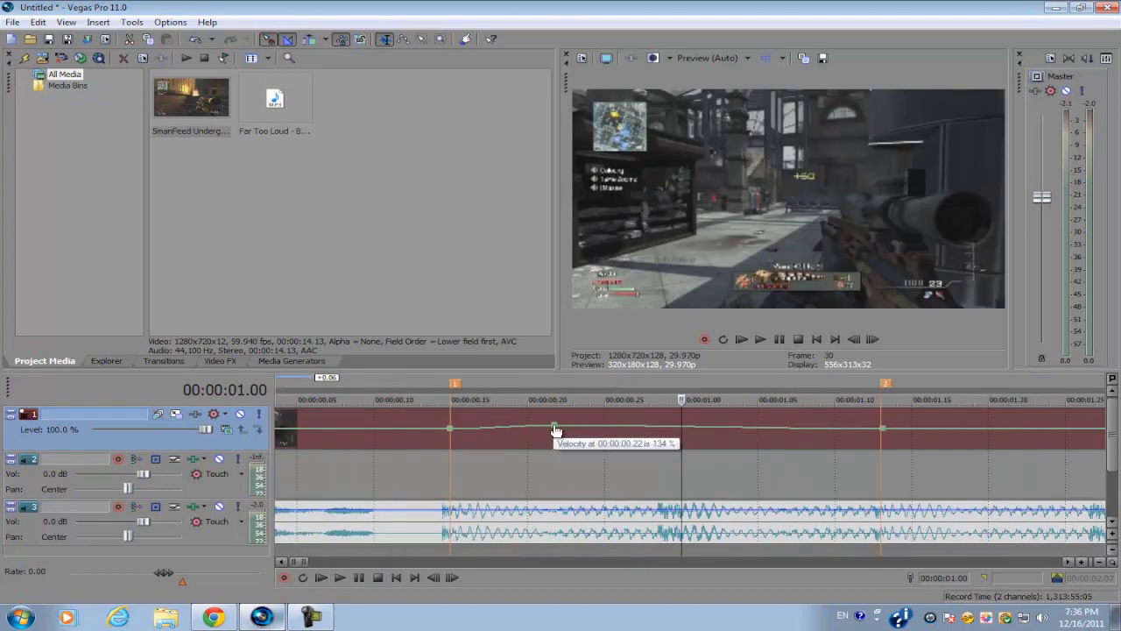
# Step: Set the ramp after the 00:00:00.22 velocity point to a Fast Fade curve
pyautogui.click(553, 425)
pyautogui.rightClick(554, 425)
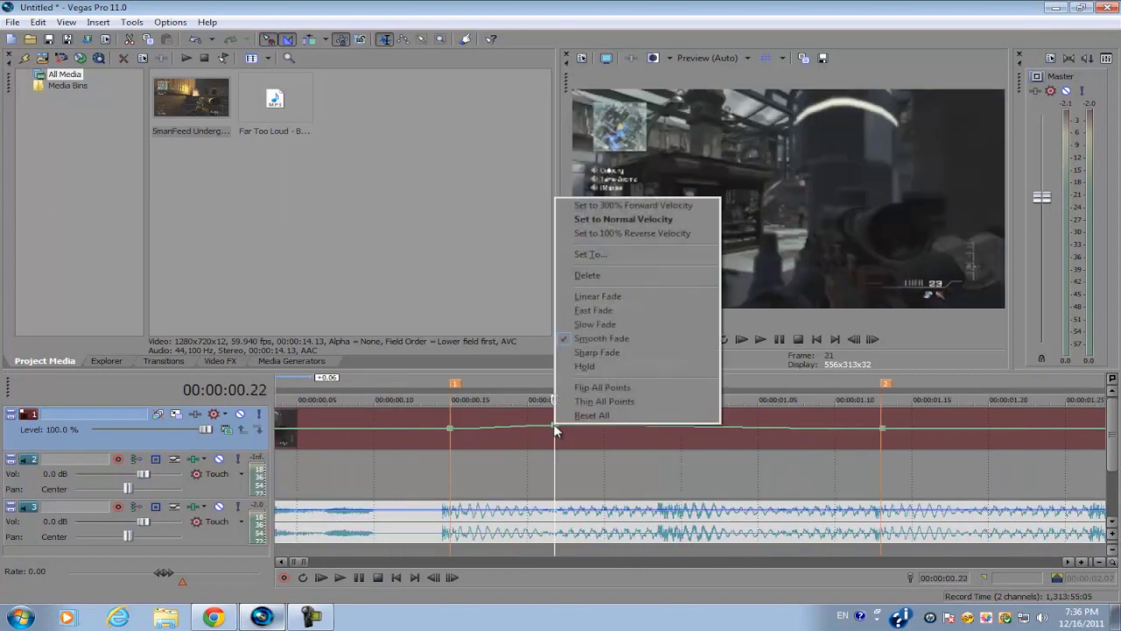
pyautogui.click(620, 311)
pyautogui.rightClick(448, 429)
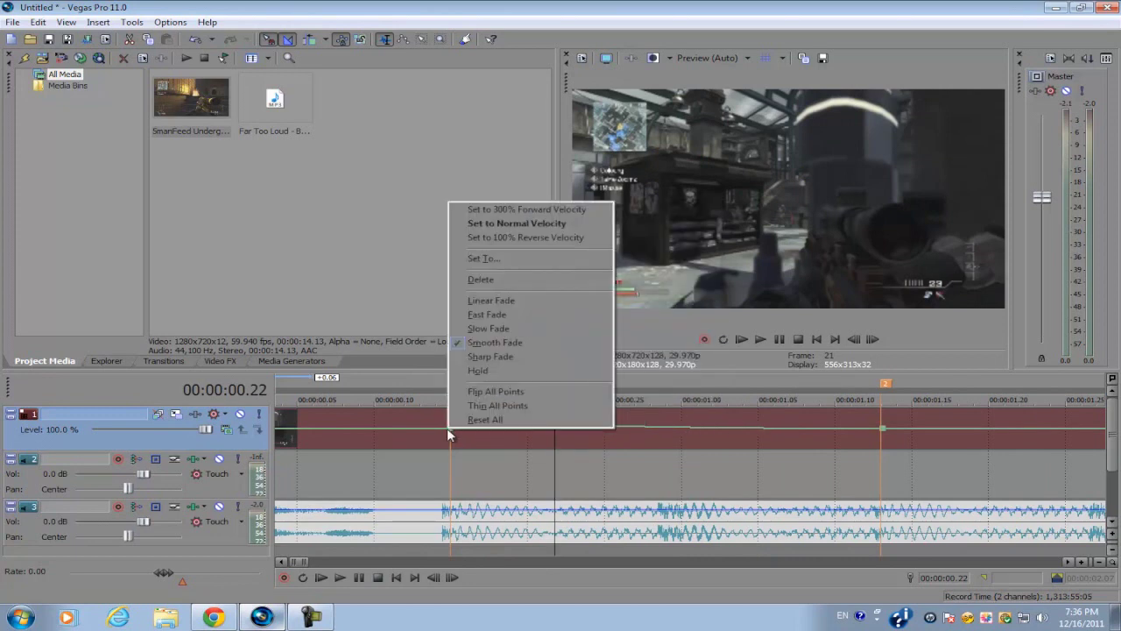
pyautogui.click(521, 302)
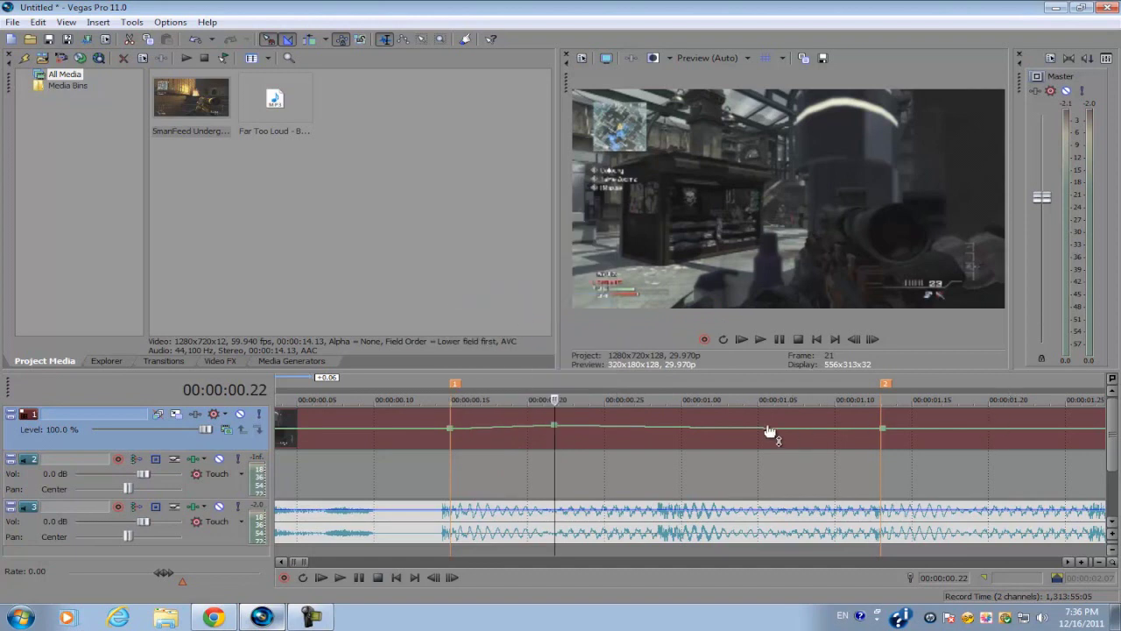
# Step: Replay the first two seconds to check the ramp and add another velocity point near 00:00:00.22
pyautogui.scroll(-4, 769, 431)
pyautogui.press('Home')
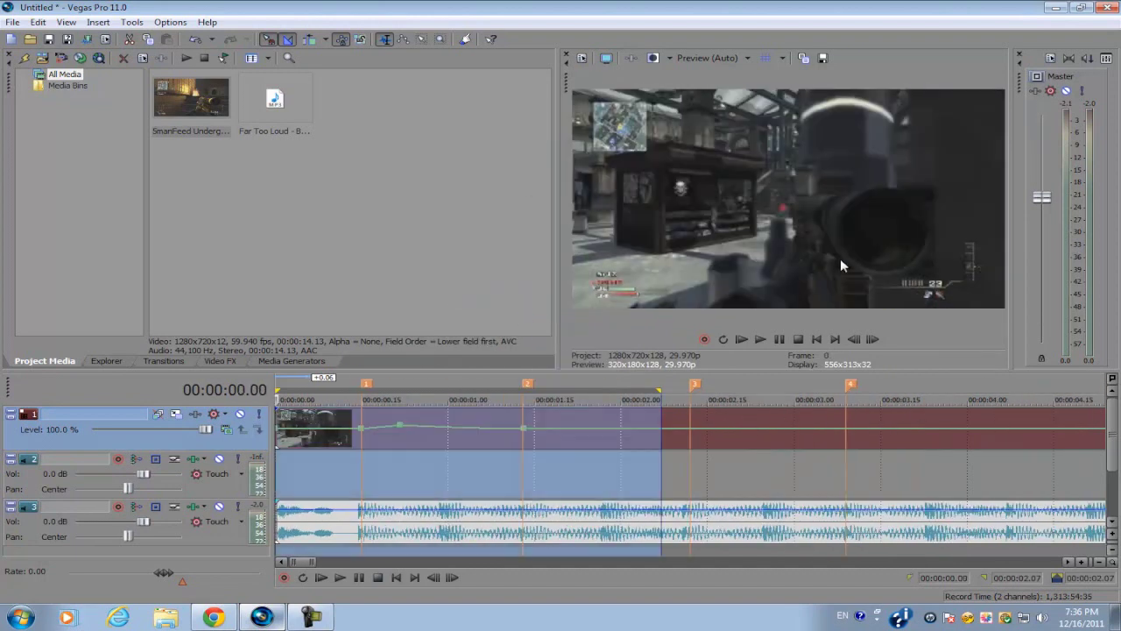
pyautogui.press('space')
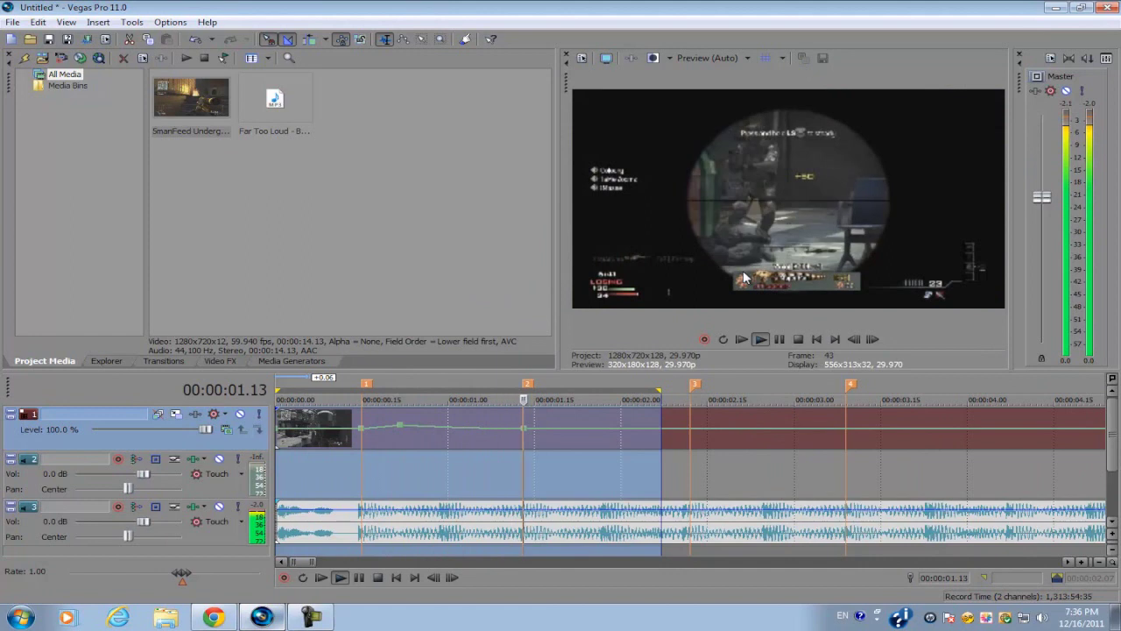
pyautogui.press('space')
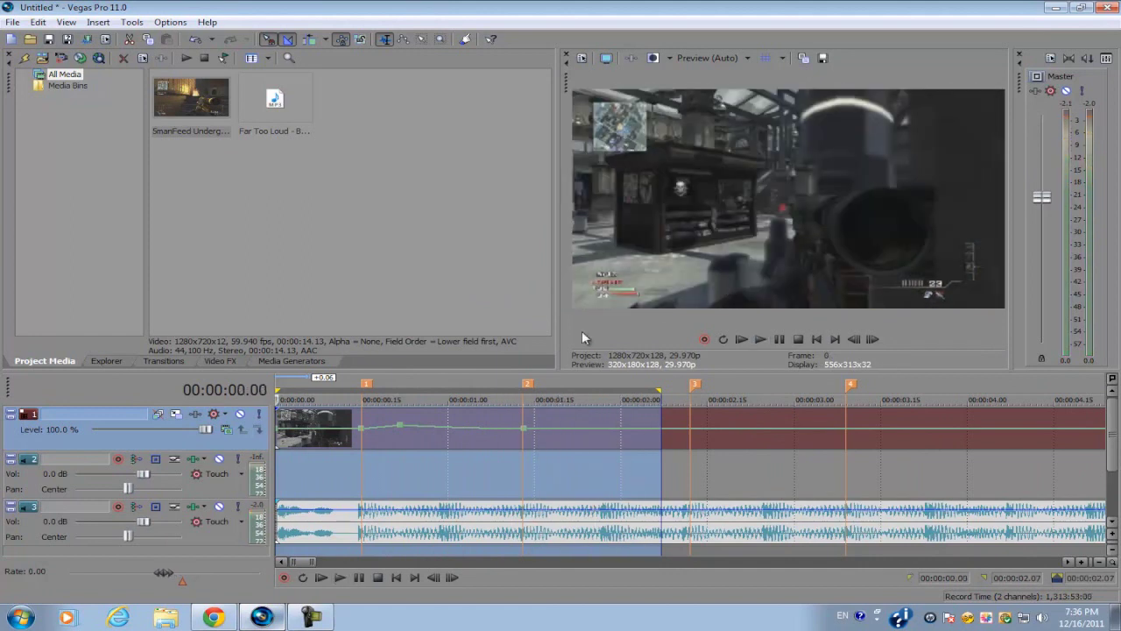
pyautogui.doubleClick(399, 428)
pyautogui.scroll(3, 412, 438)
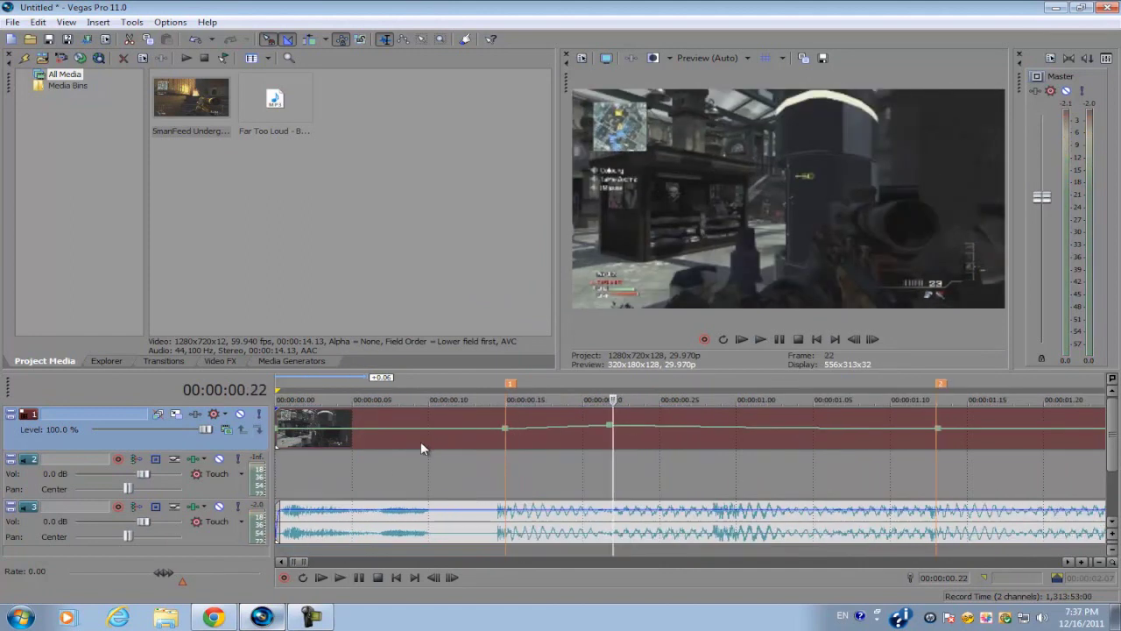
# Step: Lower the velocity point at the second marker (00:00:01.13) to 59%
pyautogui.scroll(-3, 421, 441)
pyautogui.click(10, 417)
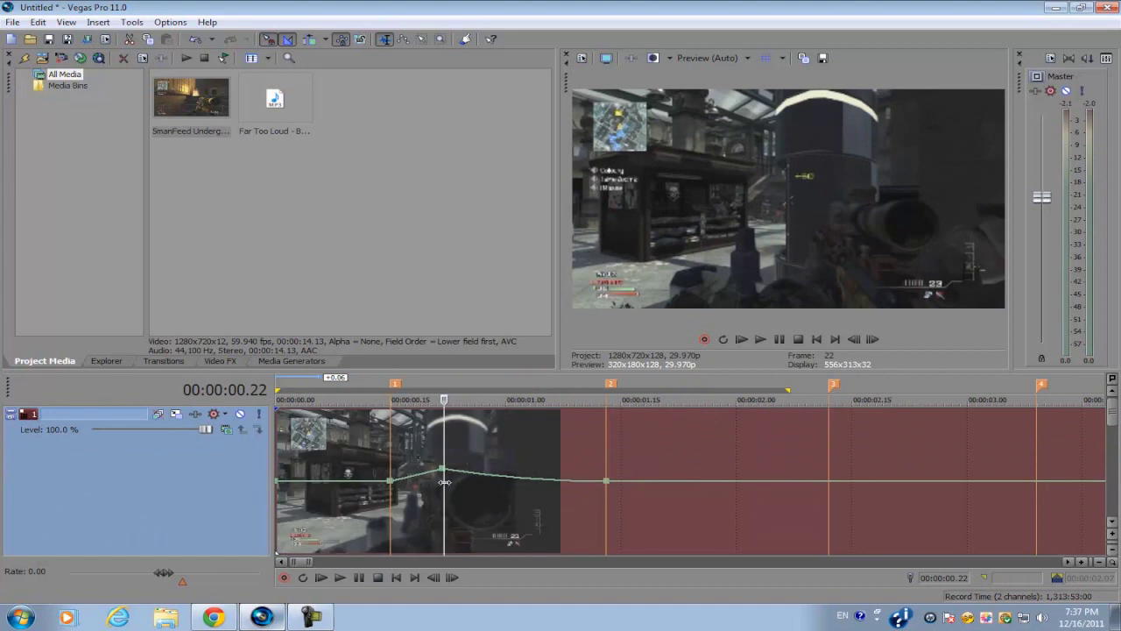
pyautogui.click(10, 417)
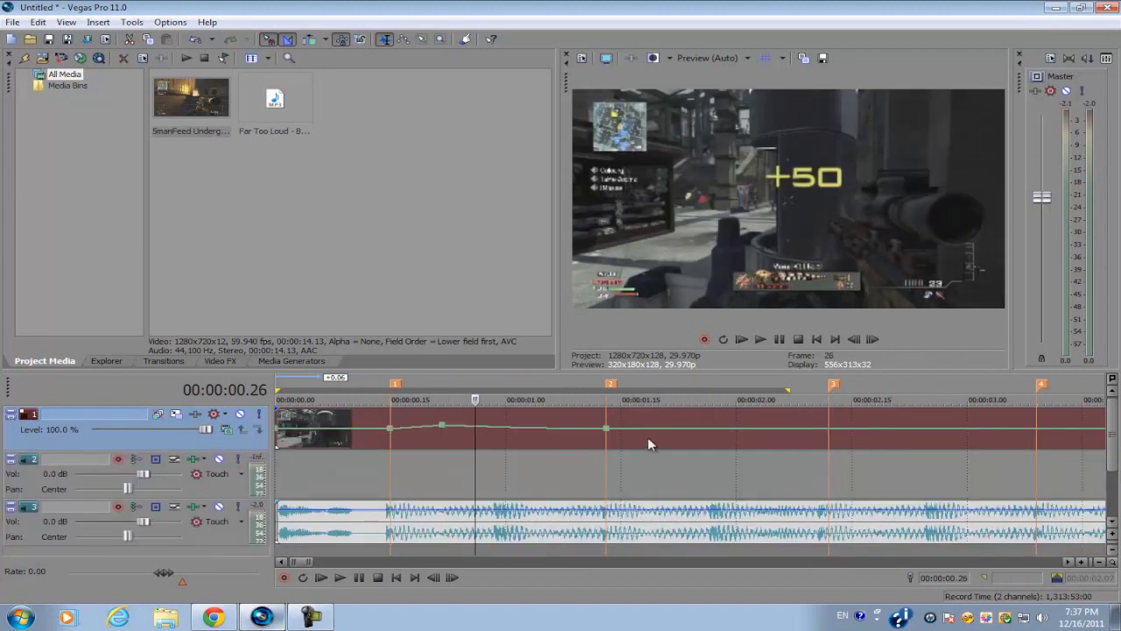
pyautogui.moveTo(608, 429)
pyautogui.mouseDown()
pyautogui.moveTo(608, 413)
pyautogui.moveTo(608, 430)
pyautogui.mouseUp()
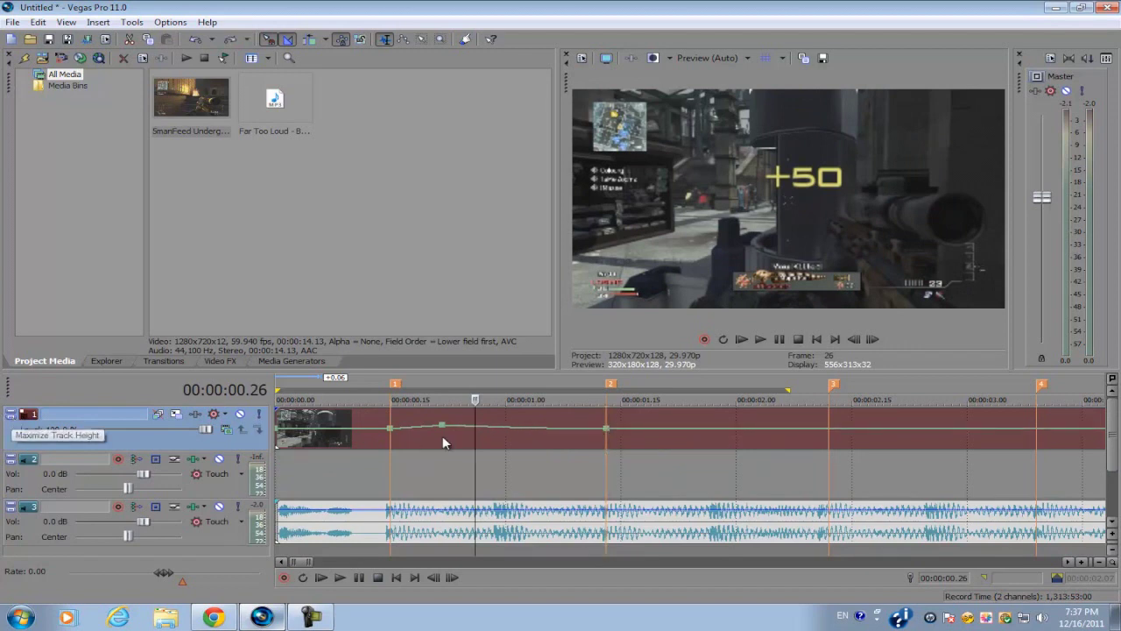
# Step: Add a velocity point at 00:00:01.27 and pull it down to 78%
pyautogui.click(10, 419)
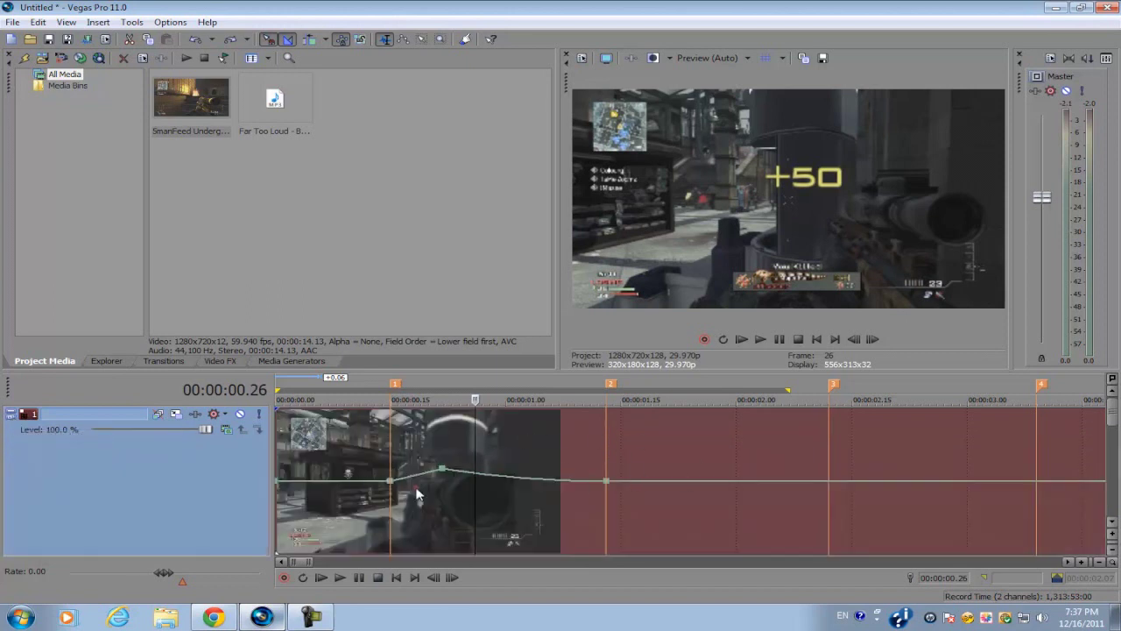
pyautogui.click(608, 483)
pyautogui.click(718, 490)
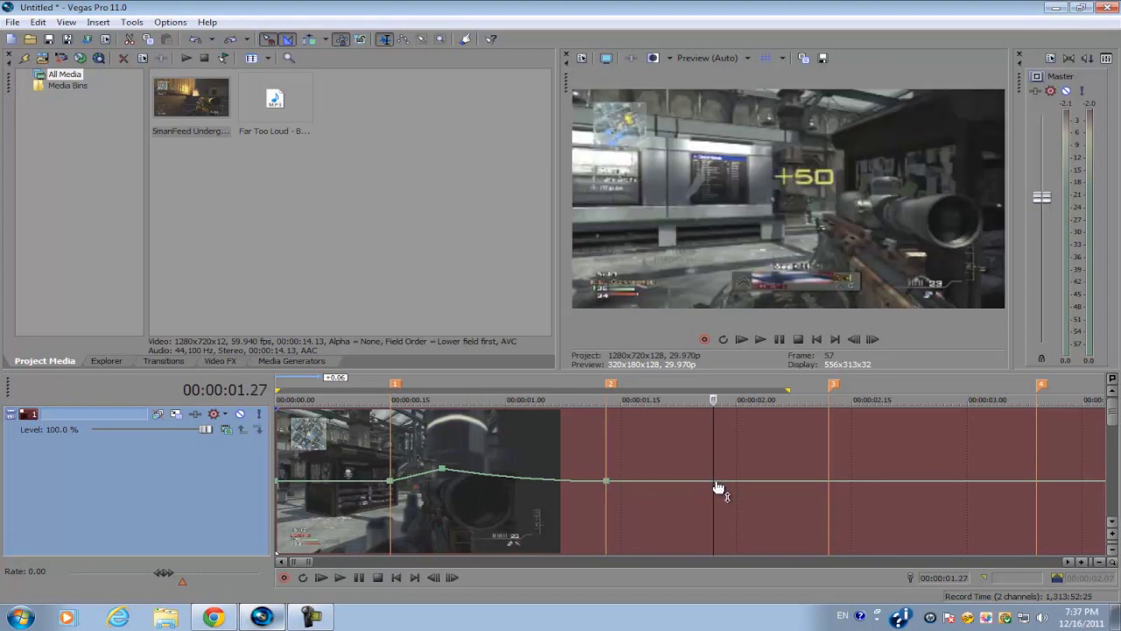
pyautogui.doubleClick(716, 481)
pyautogui.moveTo(717, 481); pyautogui.dragTo(689, 495)
pyautogui.click(10, 418)
pyautogui.click(506, 429)
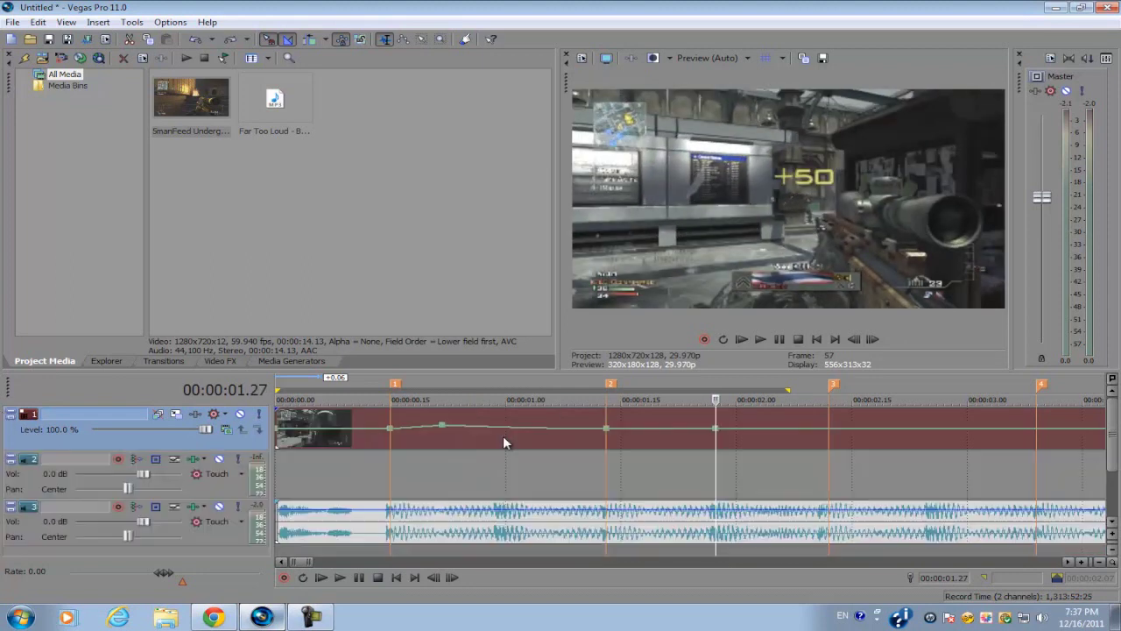
# Step: Add velocity points at 00:00:02.15 and 00:00:02.21 past marker 3, lowering the 02.21 point
pyautogui.click(544, 429)
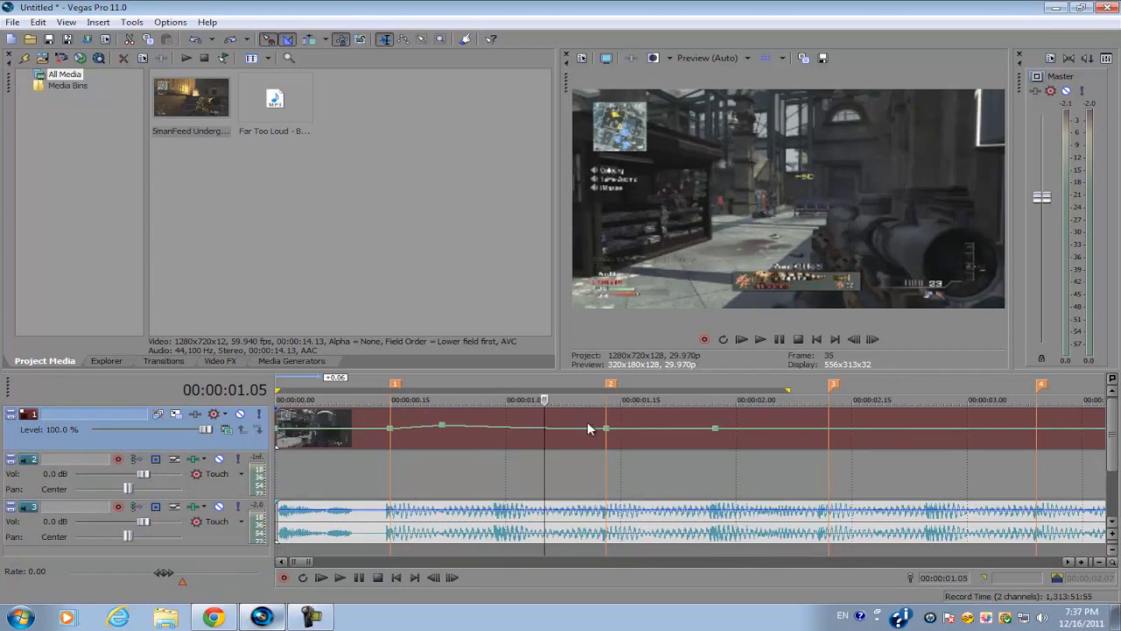
pyautogui.scroll(-2, 499, 454)
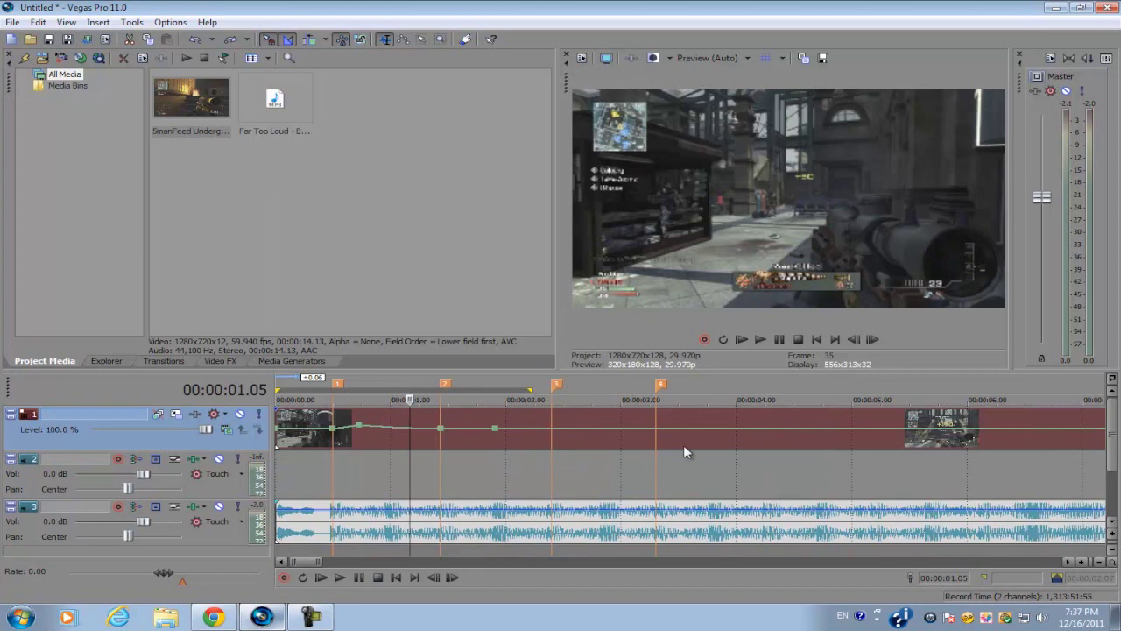
pyautogui.doubleClick(495, 429)
pyautogui.click(537, 424)
pyautogui.doubleClick(562, 428)
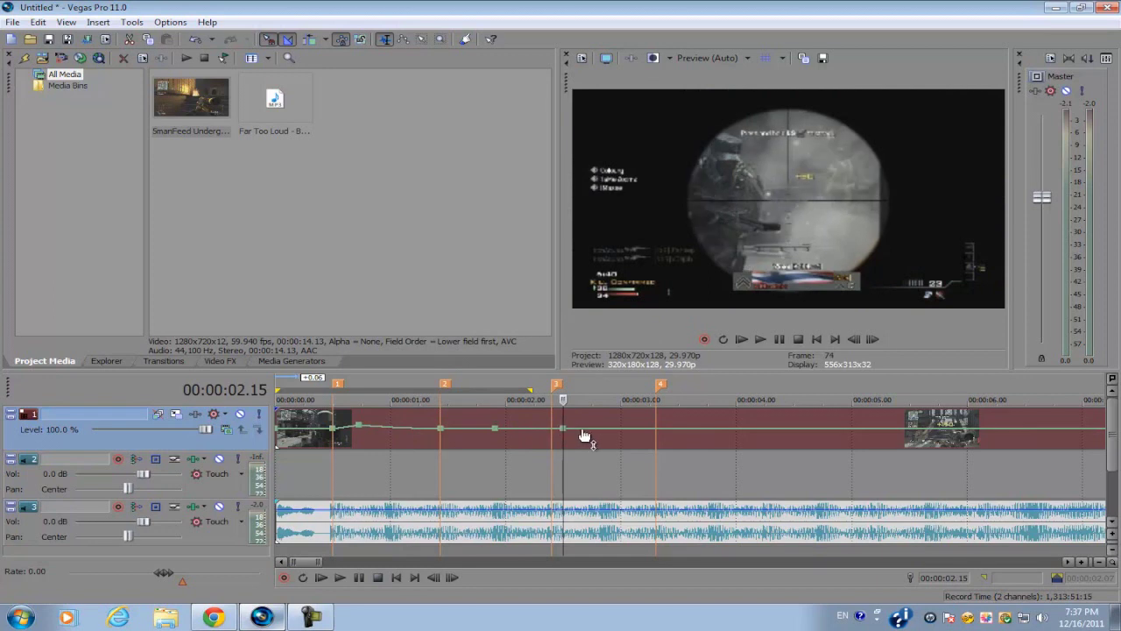
pyautogui.doubleClick(586, 430)
pyautogui.moveTo(585, 430); pyautogui.dragTo(588, 439)
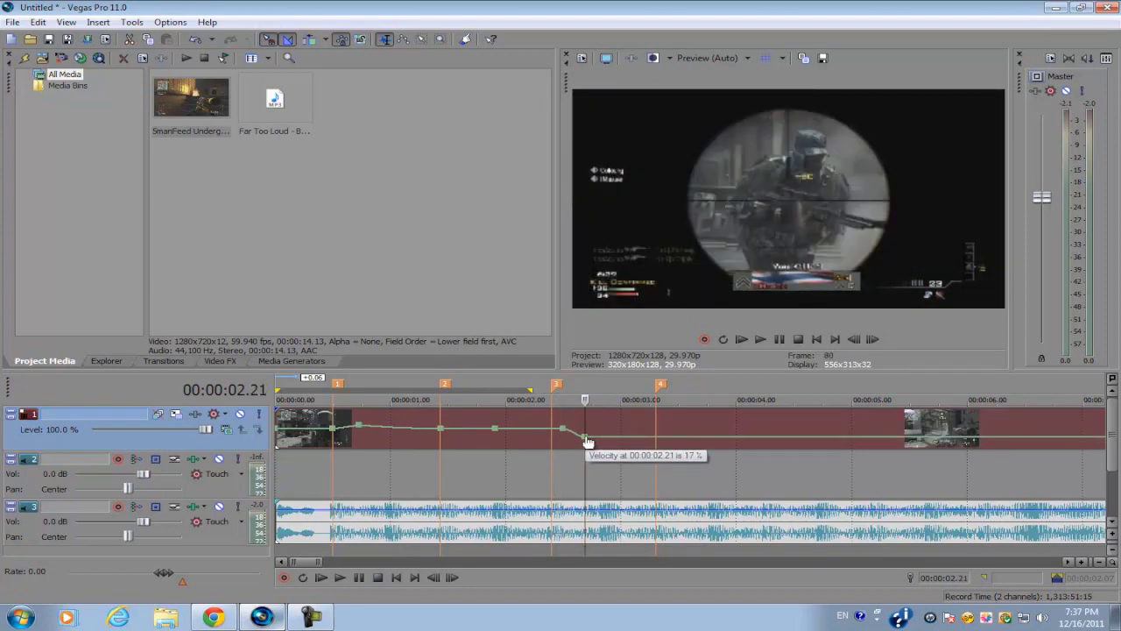
# Step: Loop the region around the third and fourth markers and play it to check the slowdown
pyautogui.moveTo(846, 386); pyautogui.dragTo(513, 389)
pyautogui.click(632, 445)
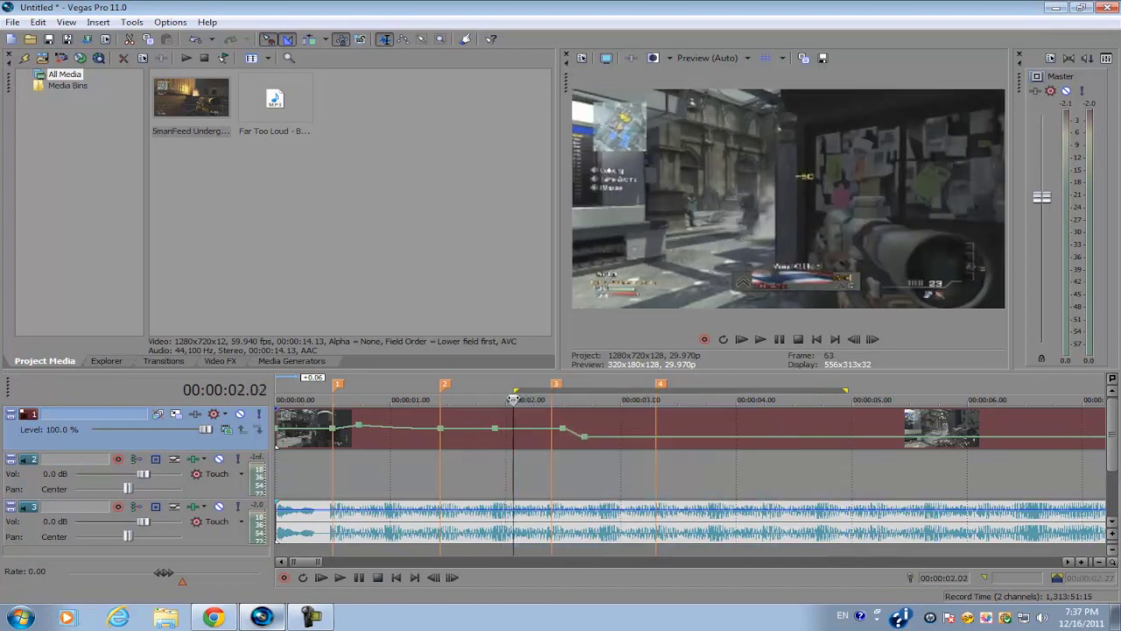
pyautogui.press('space')
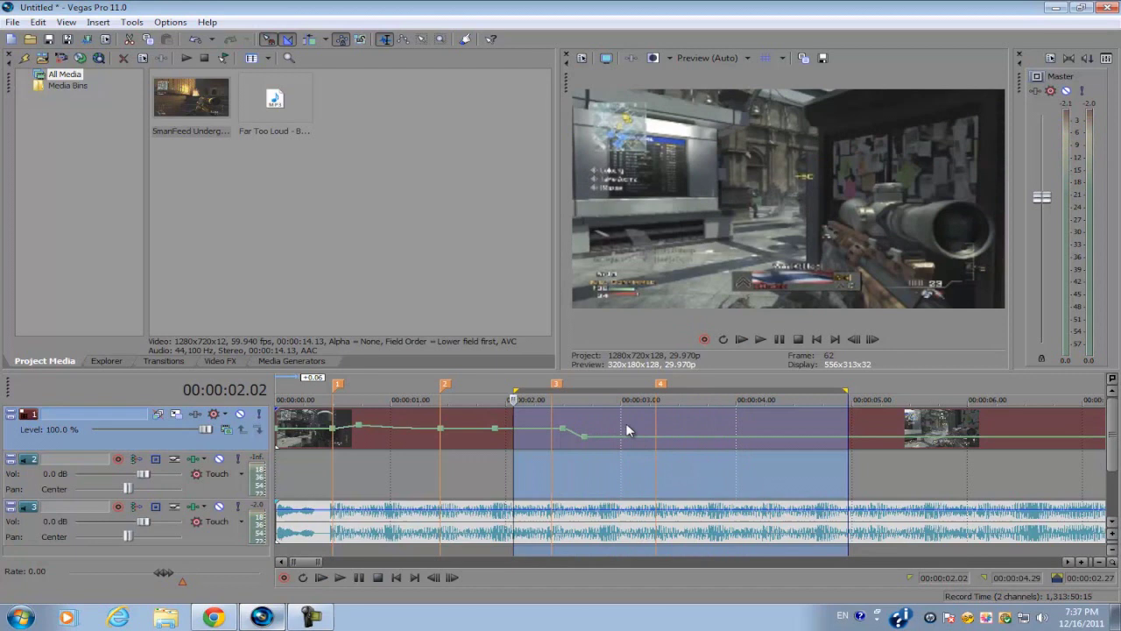
pyautogui.press('space')
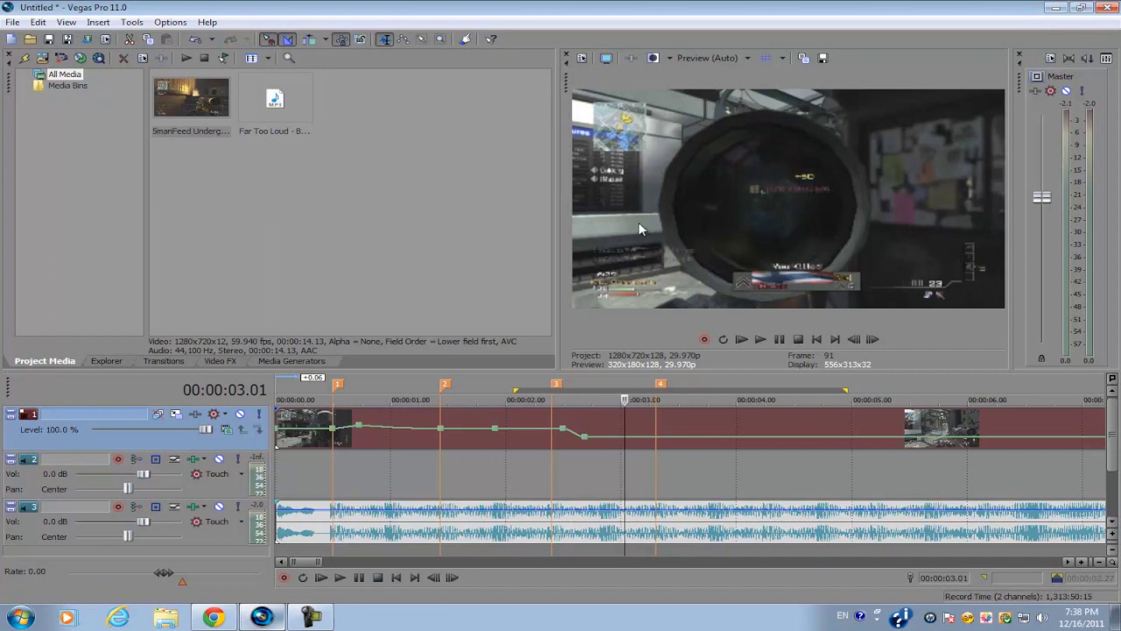
pyautogui.scroll(-4, 490, 438)
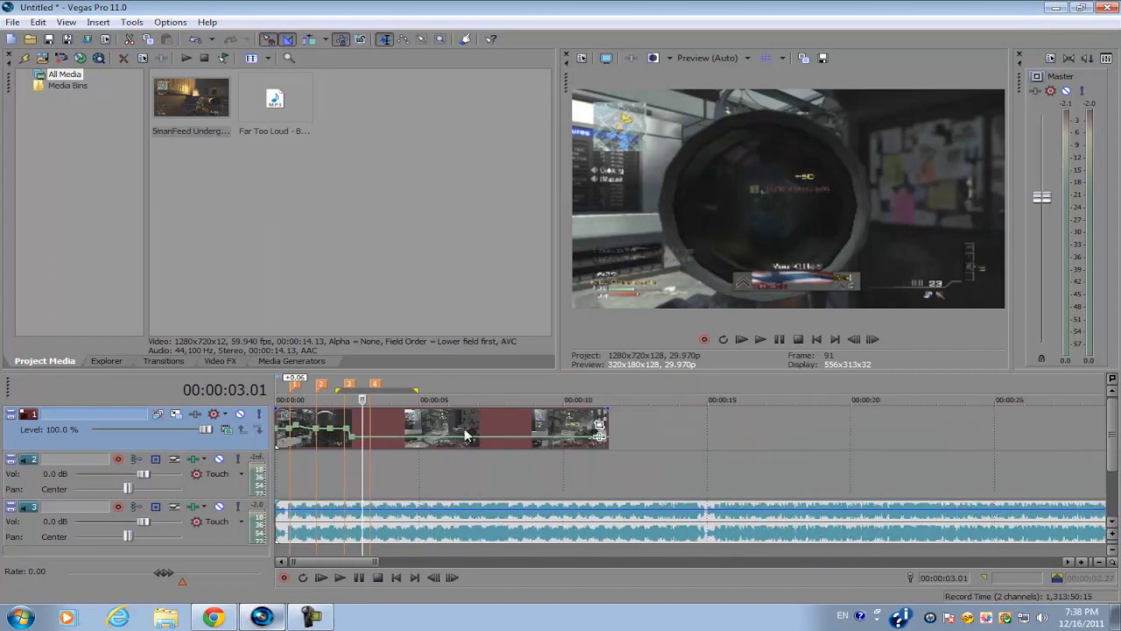
pyautogui.click(370, 429)
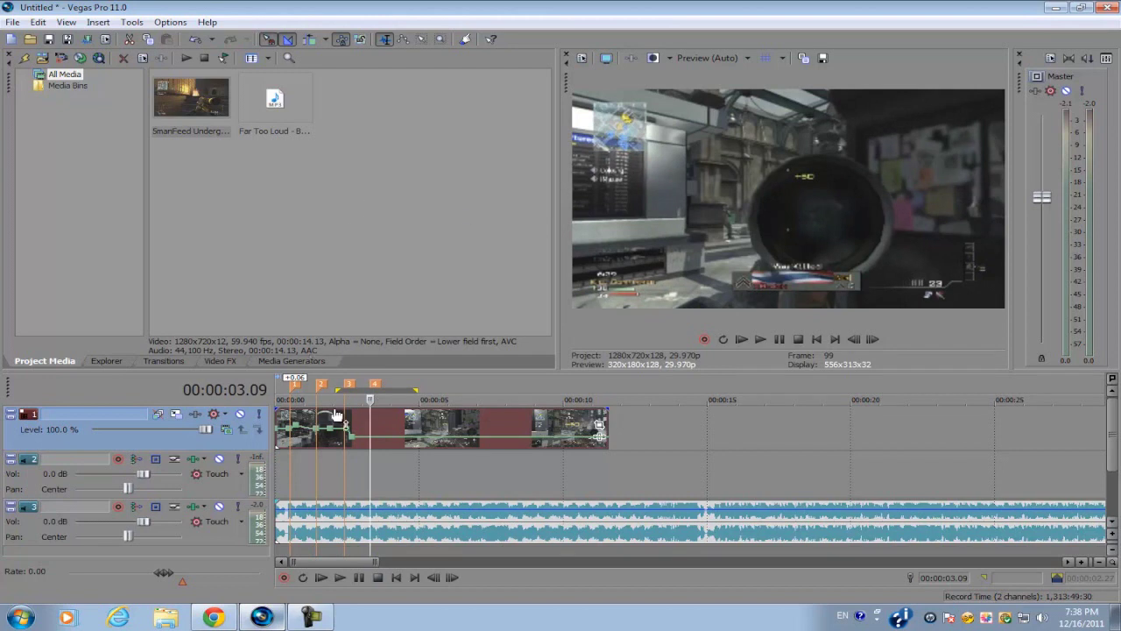